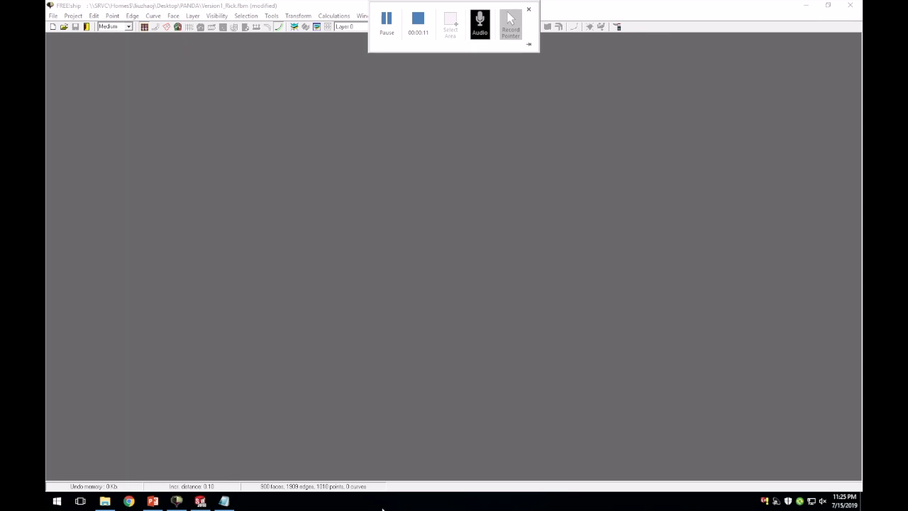
Step: Focus FREE!ship, then bring the Version1_Rick.txt offsets in Notepad to the front
left_click(176, 500)
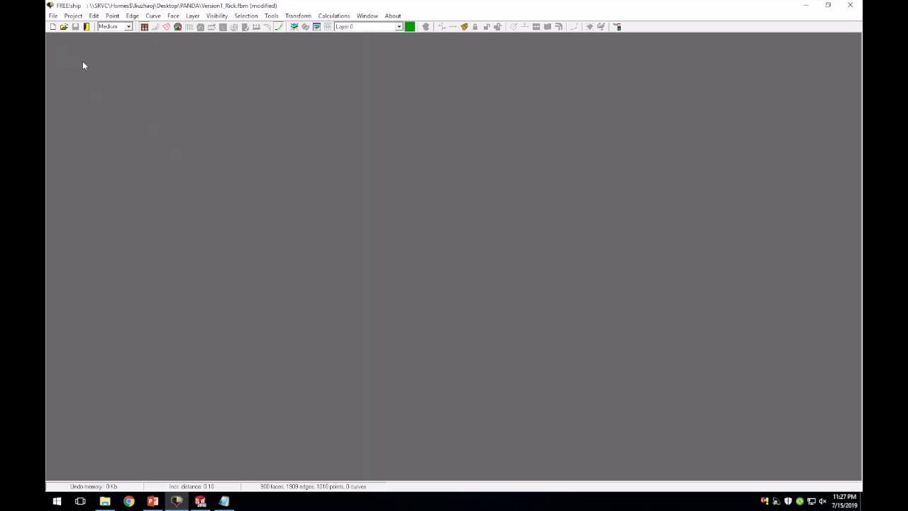
left_click(224, 501)
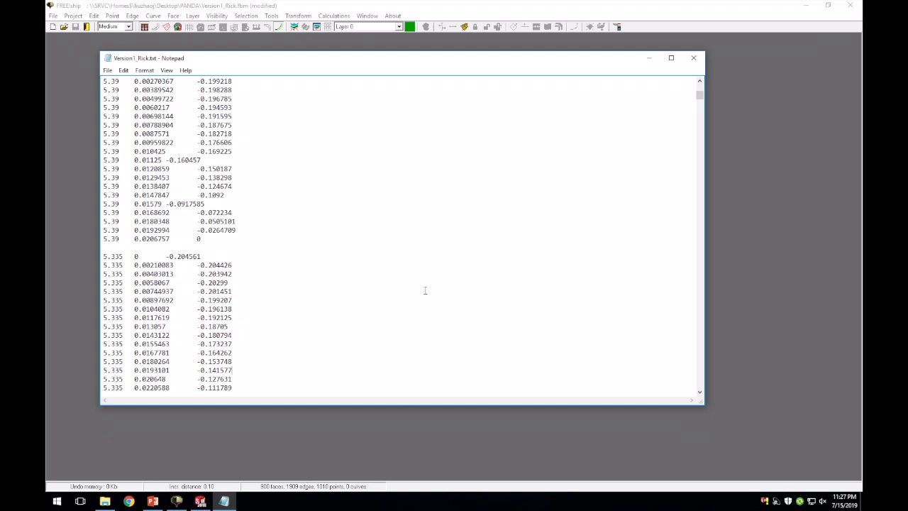
Step: Scroll through the Version1_Rick.txt station offset blocks, from 5.39 down to 4.125
scroll(427, 290, "down", 20)
scroll(430, 287, "down", 20)
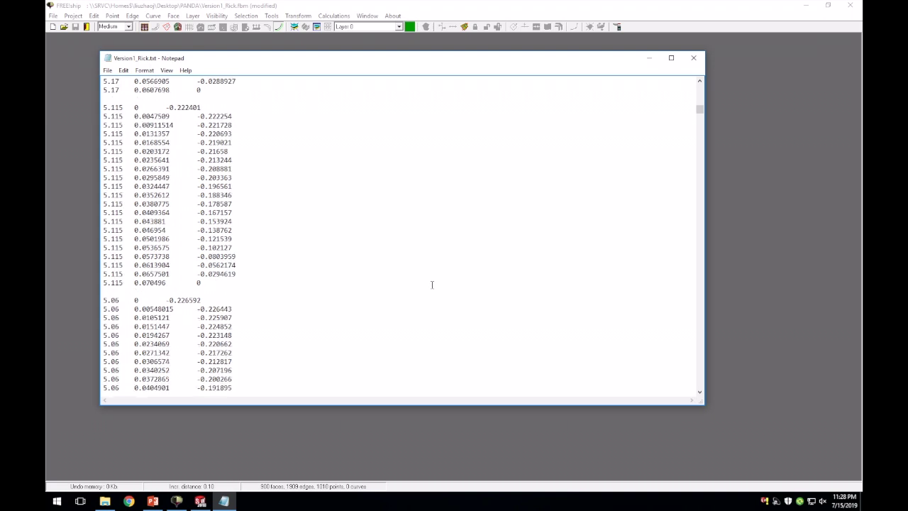
scroll(433, 287, "down", 1)
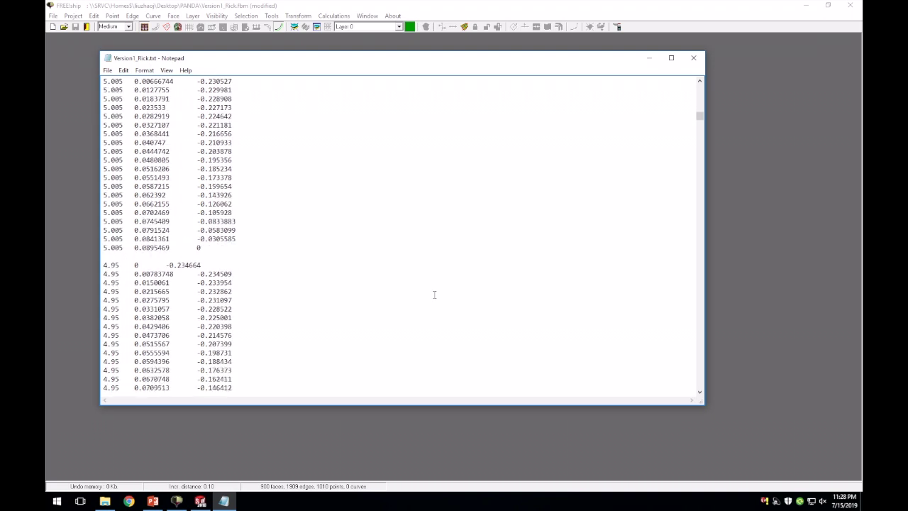
scroll(435, 295, "down", 20)
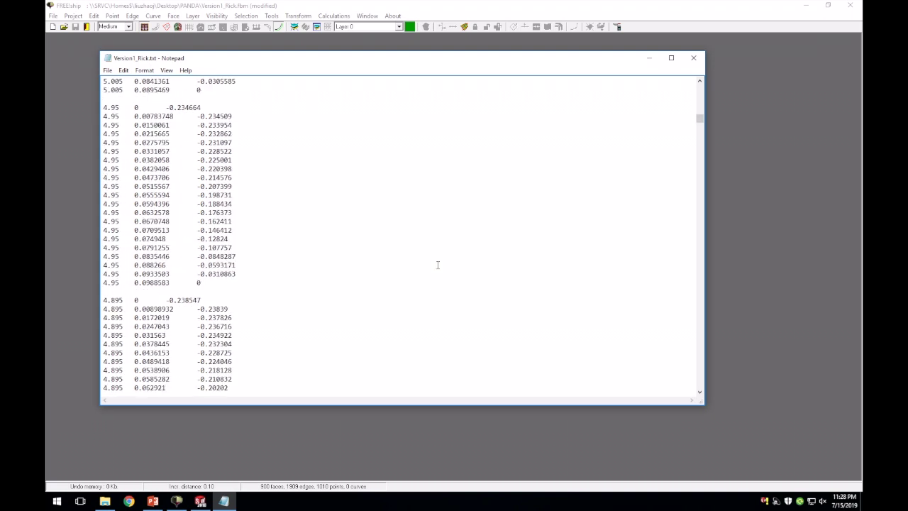
scroll(443, 261, "down", 20)
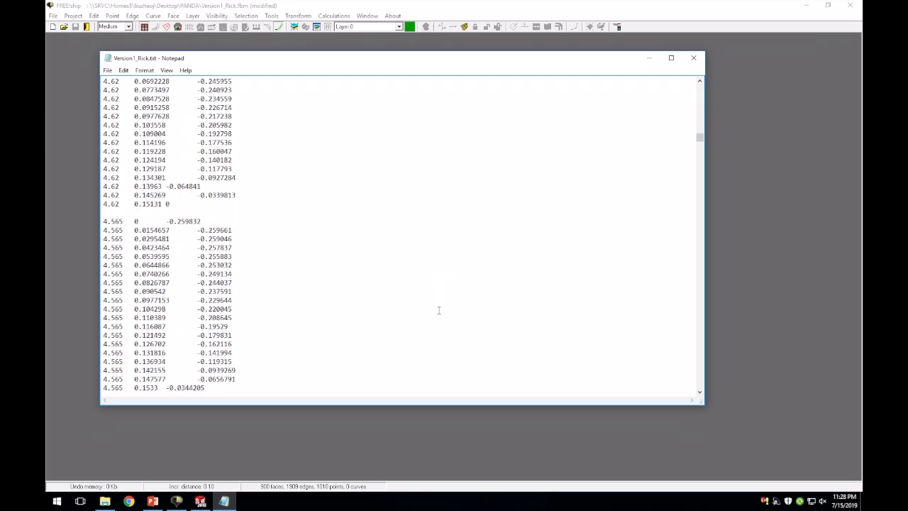
scroll(237, 252, "down", 7)
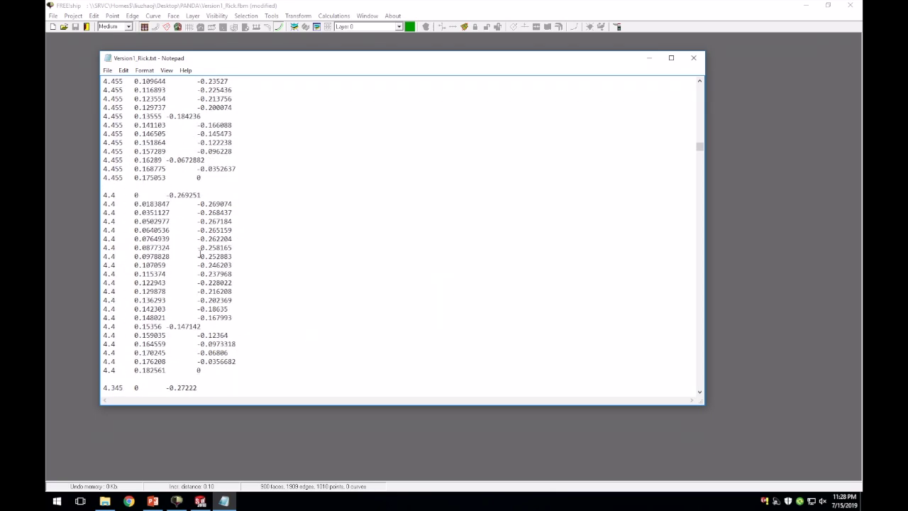
scroll(241, 262, "down", 20)
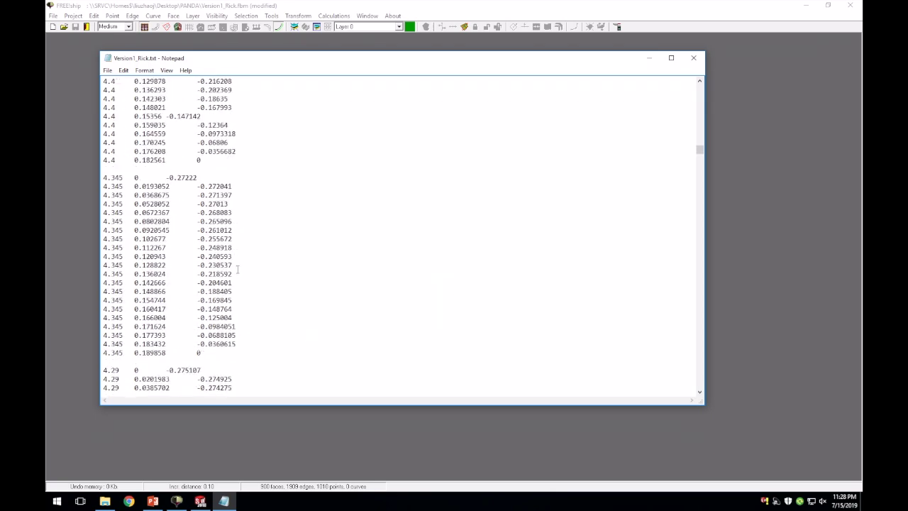
scroll(248, 271, "down", 6)
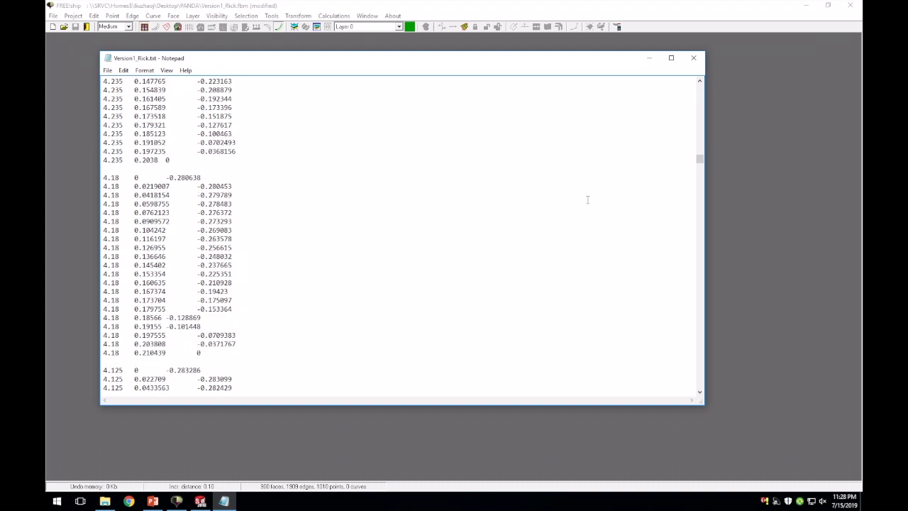
Step: Import Version1_Rick.txt as a hull surface via File > Import > Surface, accepting the column prompts
left_click(439, 5)
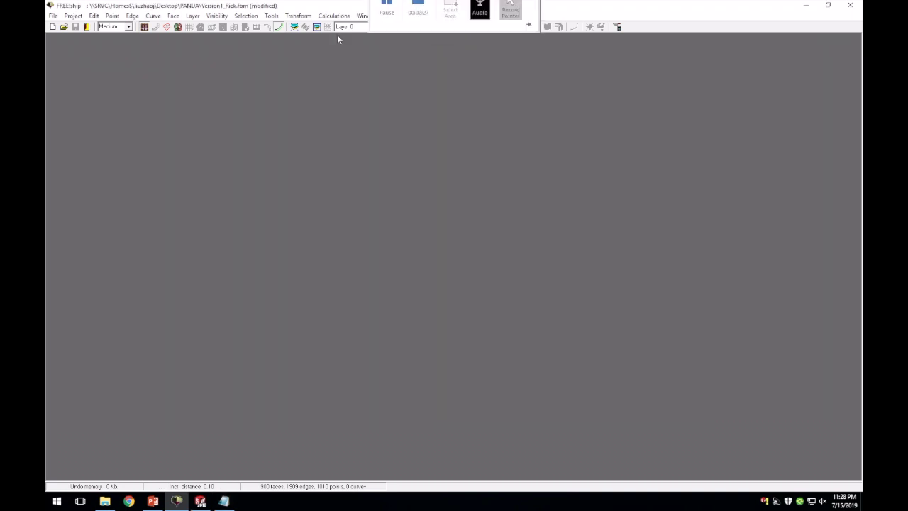
left_click(52, 15)
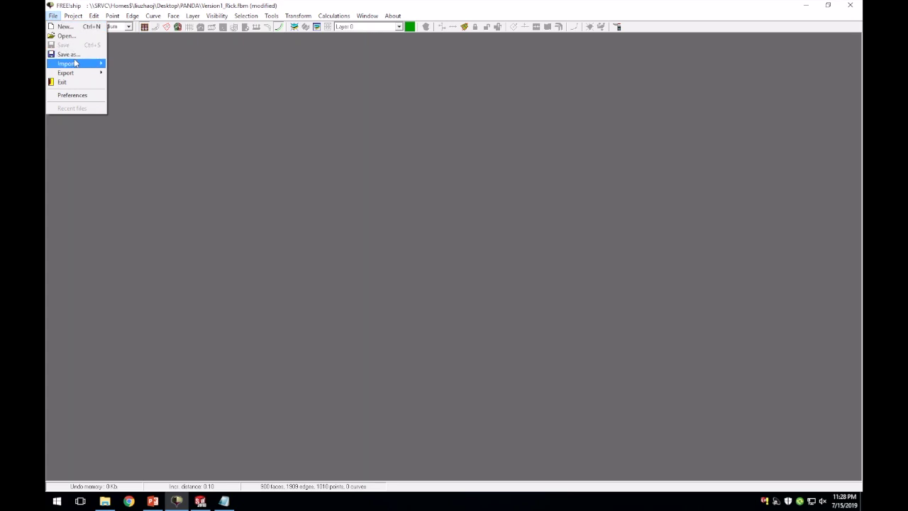
mouse_move(77, 63)
left_click(139, 92)
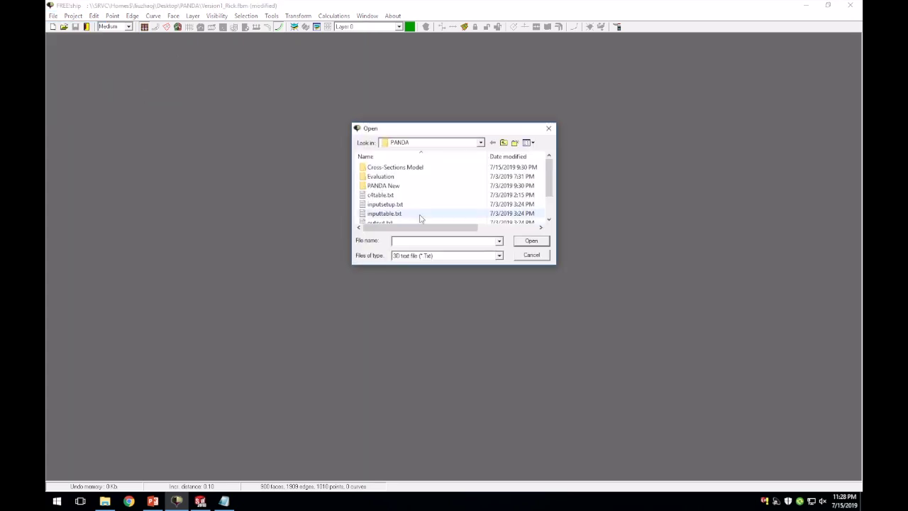
scroll(403, 213, "down", 2)
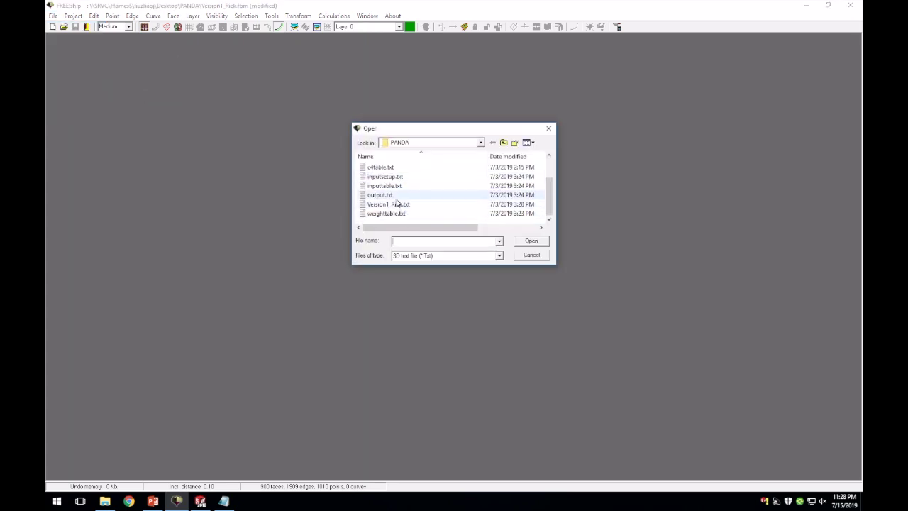
scroll(402, 210, "up", 1)
scroll(403, 207, "down", 1)
left_click(403, 204)
left_click(542, 241)
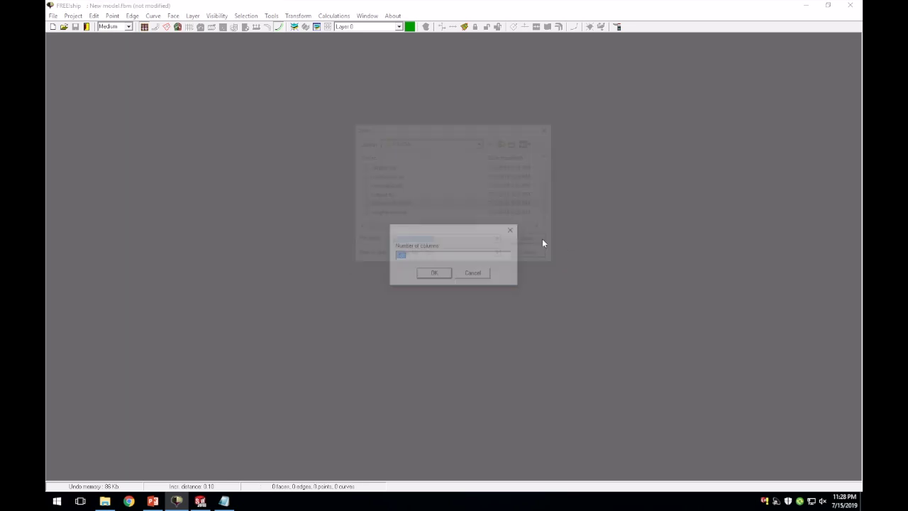
left_click(440, 275)
left_click(444, 275)
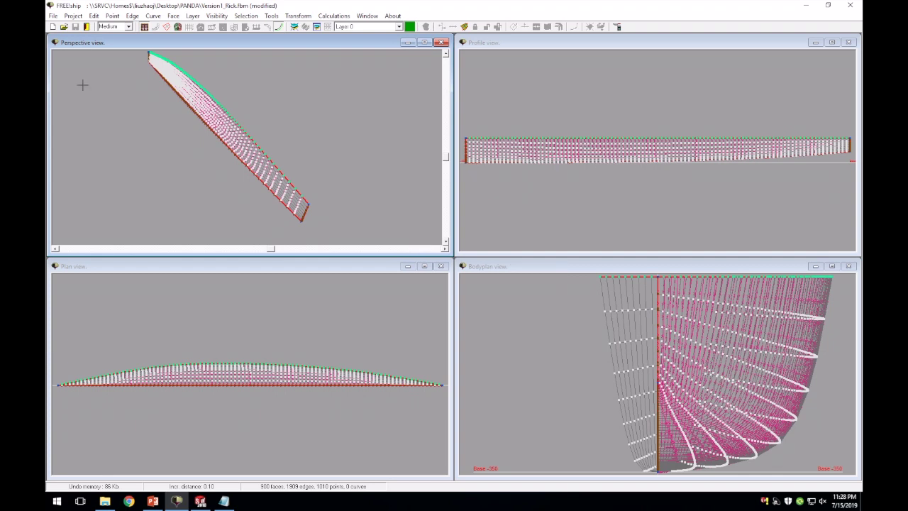
left_click(53, 16)
mouse_move(71, 72)
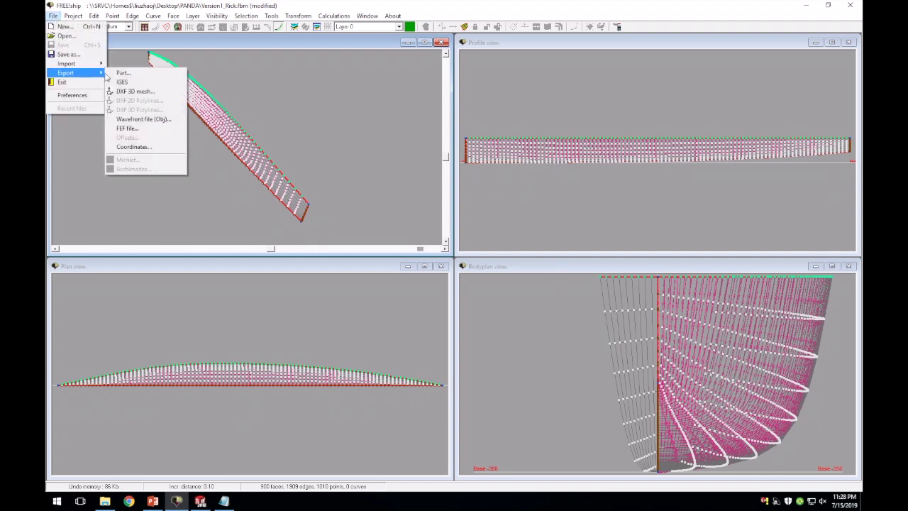
left_click(125, 82)
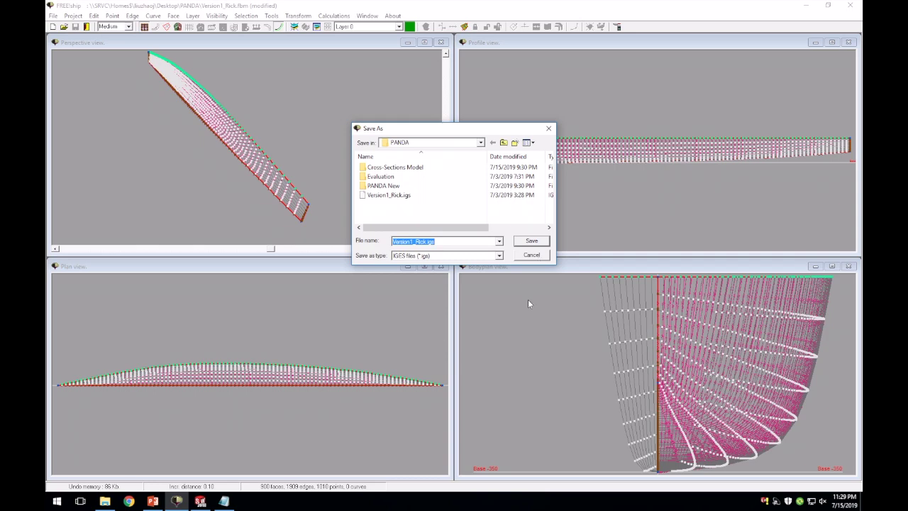
left_click(532, 255)
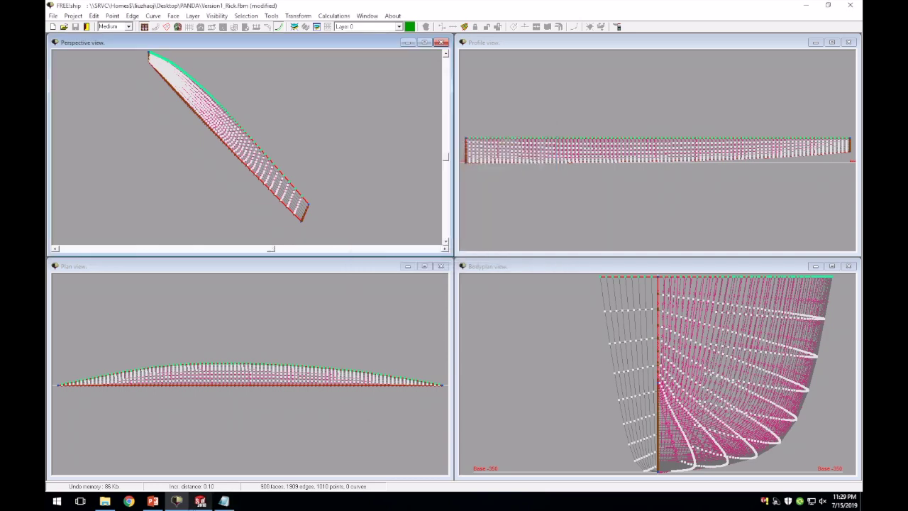
left_click(198, 502)
Step: Apply the black-and-grey checkerboard texture appearance to the hull surface
scroll(537, 304, "up", 5)
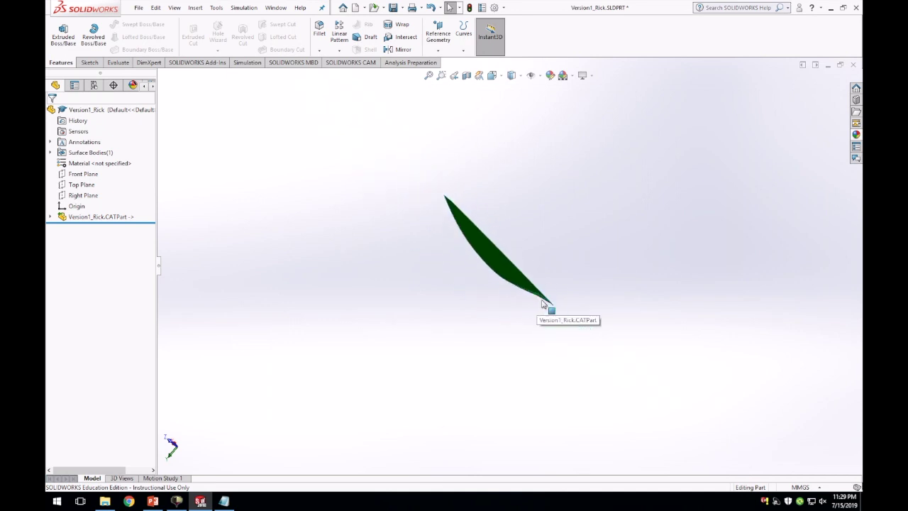
middle_click_drag(547, 308, 515, 278)
scroll(511, 267, "down", 5)
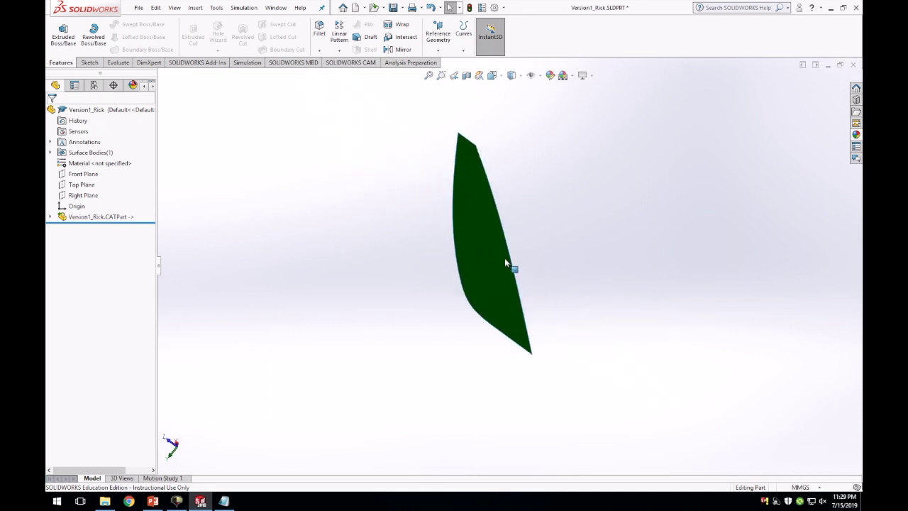
scroll(511, 266, "down", 1)
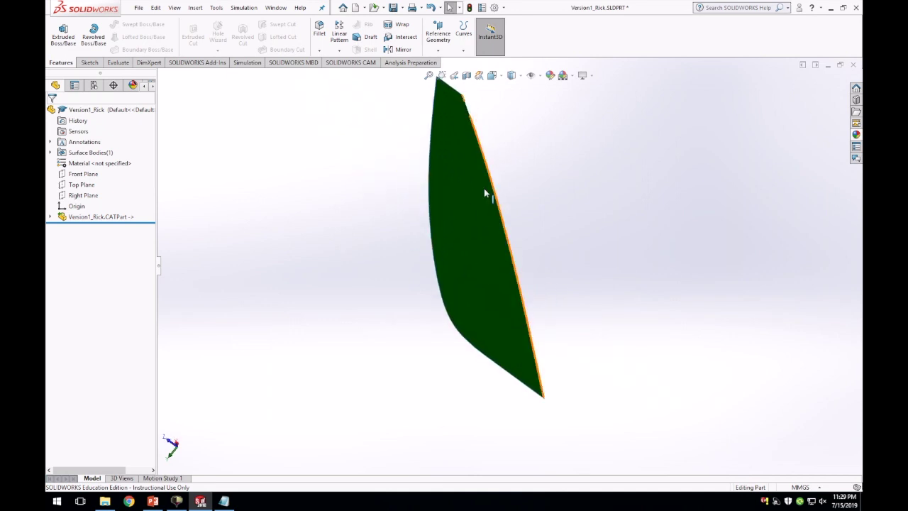
left_click(466, 206)
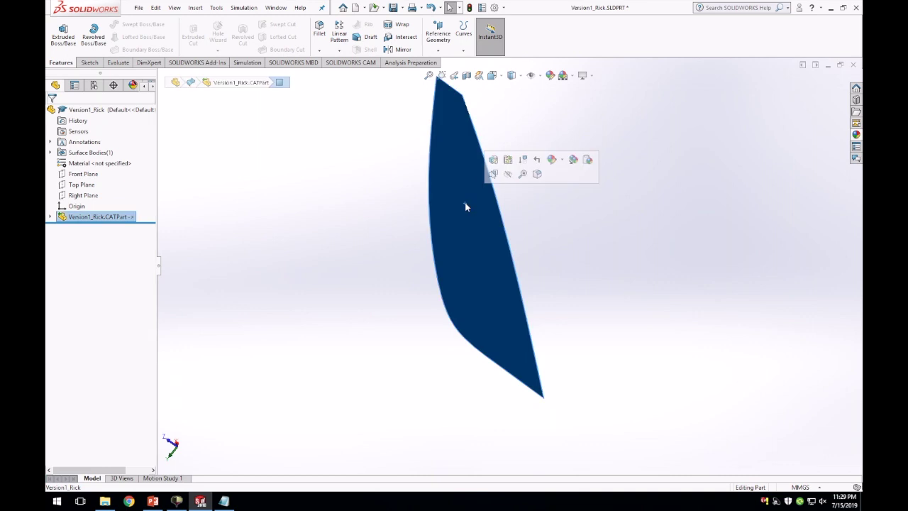
left_click(552, 77)
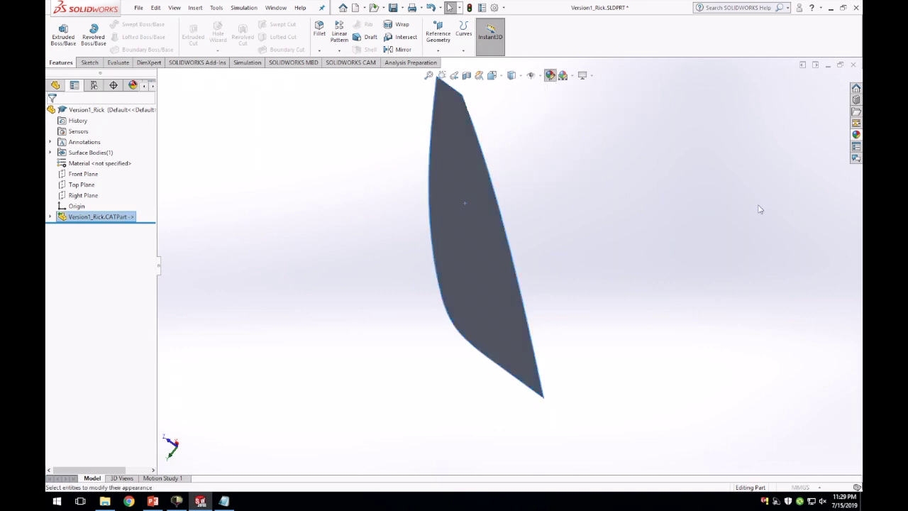
left_click(815, 243)
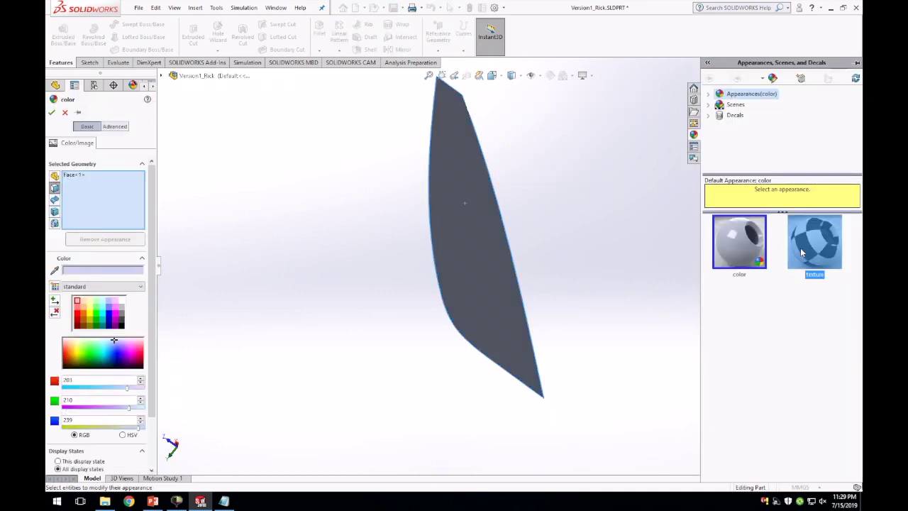
left_click(52, 113)
Step: Orbit and zoom to inspect the checkered hull surface, then reselect it
middle_click_drag(471, 197, 608, 223)
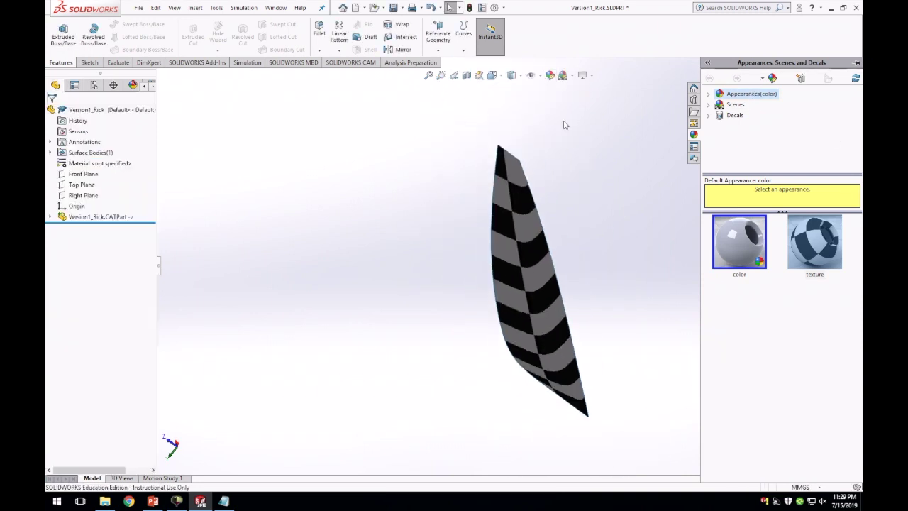
middle_click_drag(618, 203, 409, 204)
scroll(408, 204, "up", 5)
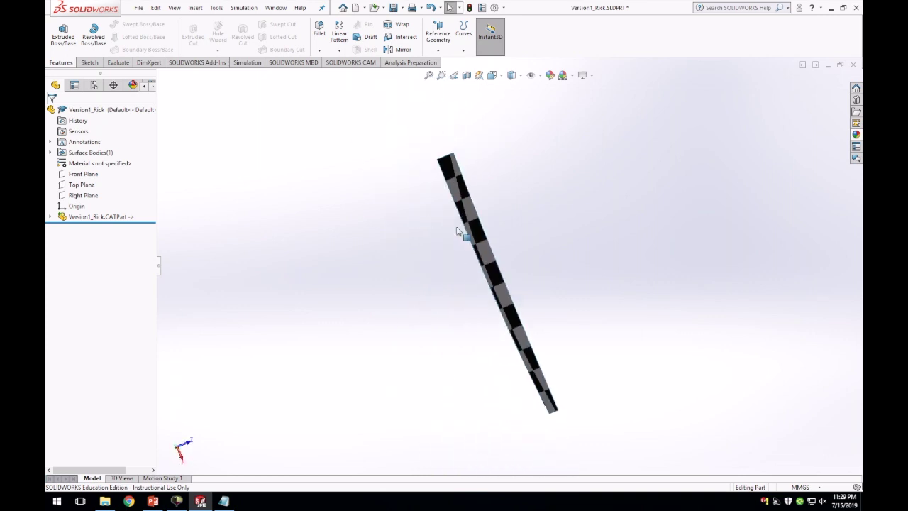
middle_click_drag(464, 227, 468, 166)
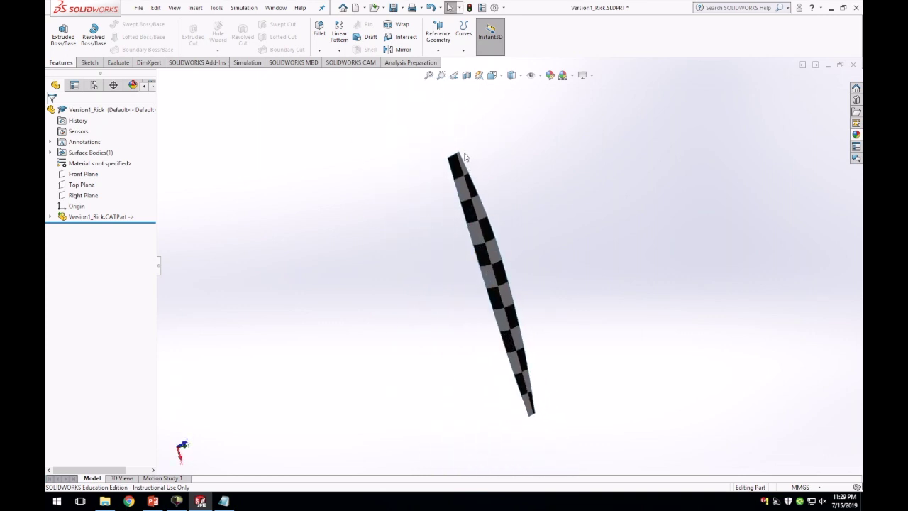
scroll(527, 361, "down", 8)
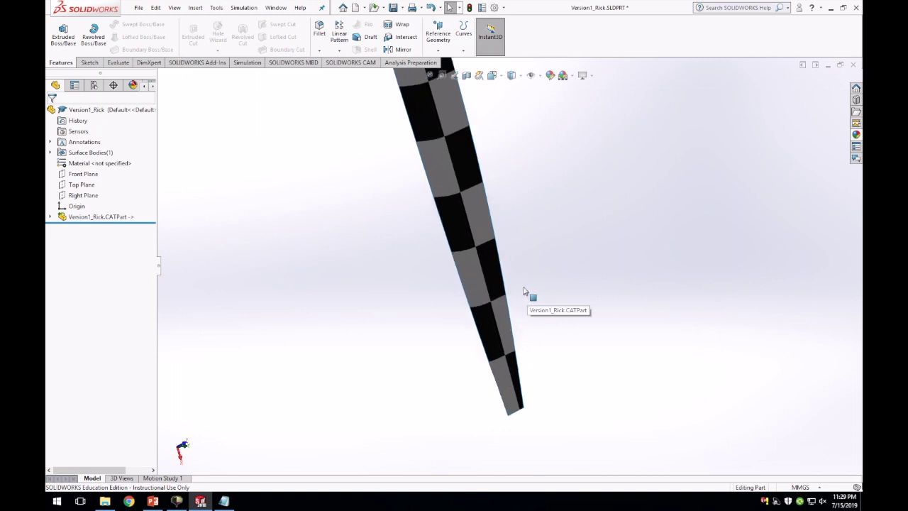
scroll(523, 291, "up", 5)
scroll(496, 199, "down", 3)
left_click(464, 186)
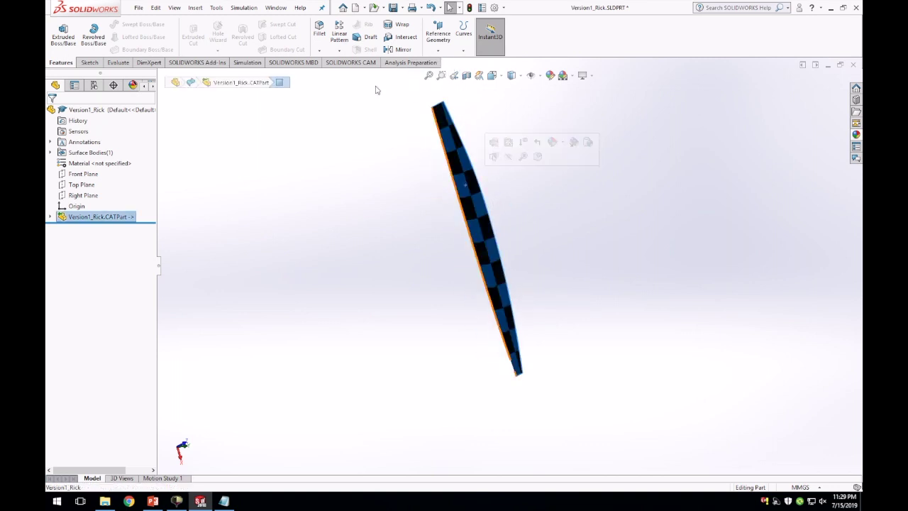
Step: Thicken the hull surface to 12.50mm instead of 1000mm and confirm the feature
left_click(195, 8)
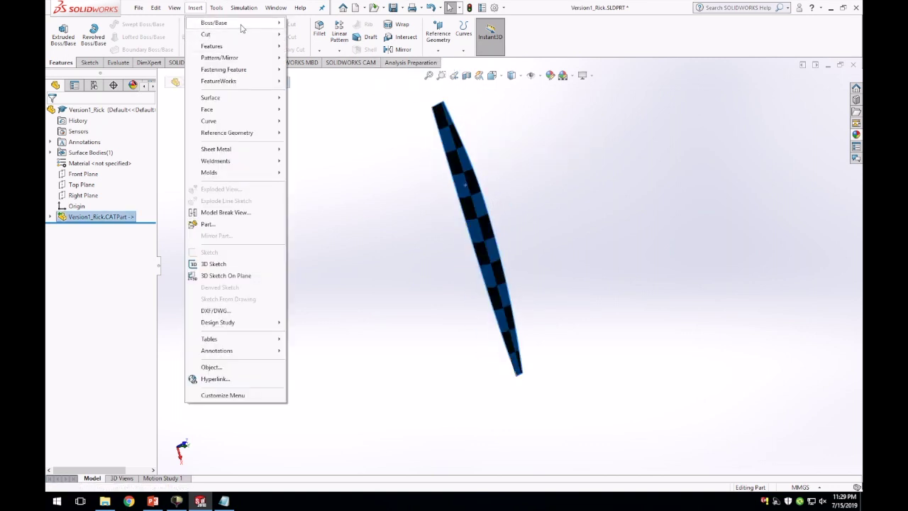
mouse_move(241, 27)
left_click(314, 82)
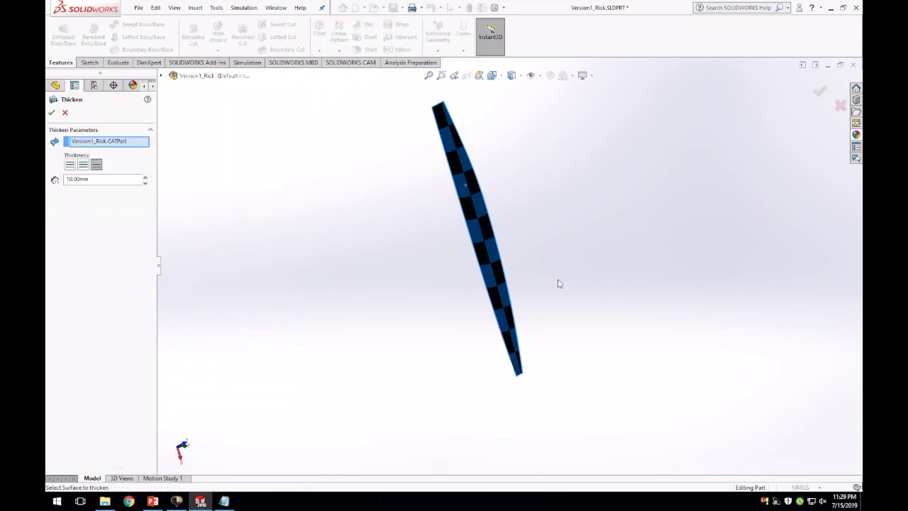
scroll(547, 278, "down", 5)
middle_click_drag(426, 264, 558, 207)
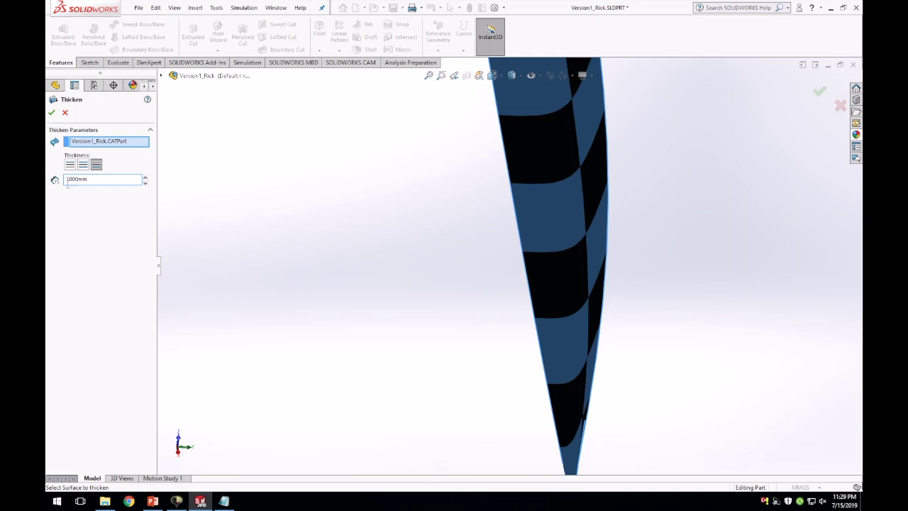
double_click(68, 181)
key("Return")
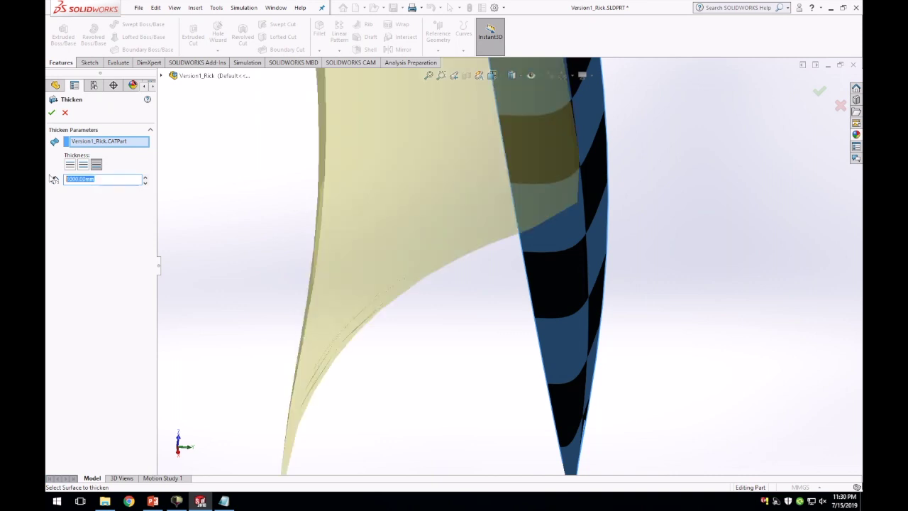
type("12.5mm")
key("Return")
scroll(612, 217, "down", 2)
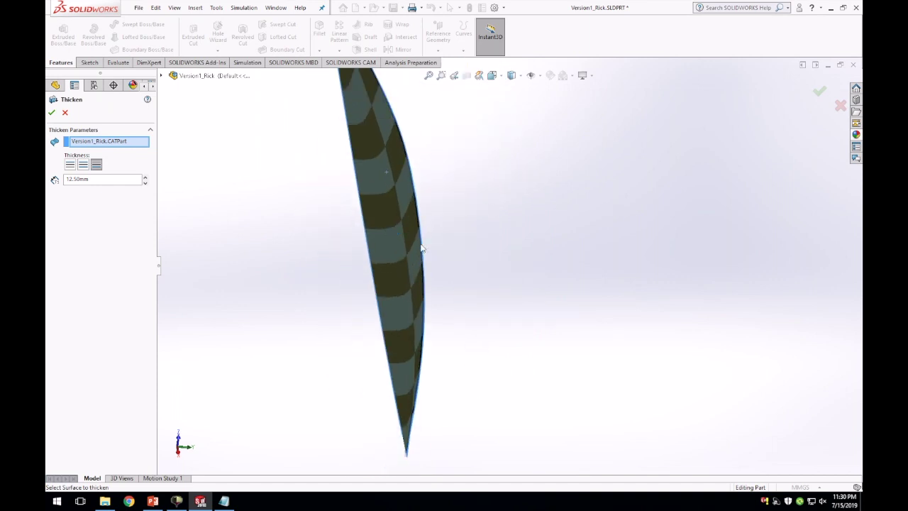
scroll(426, 239, "down", 3)
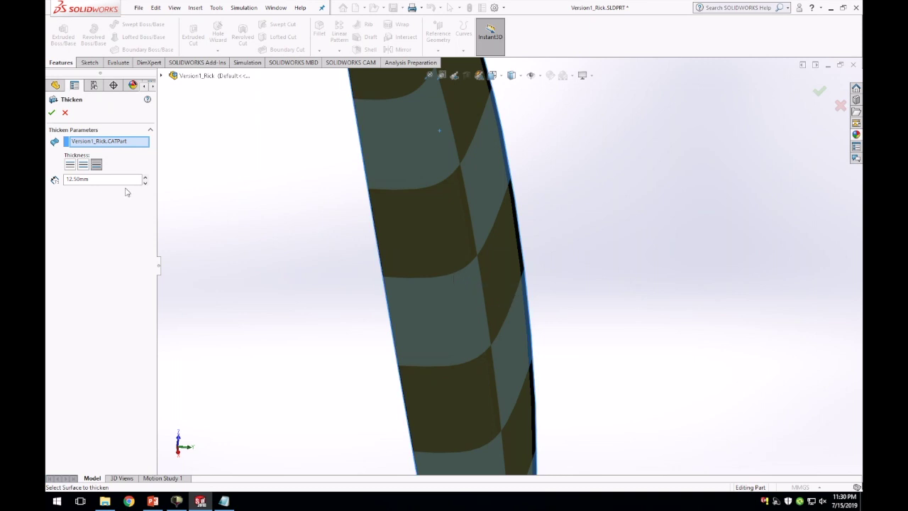
left_click(51, 113)
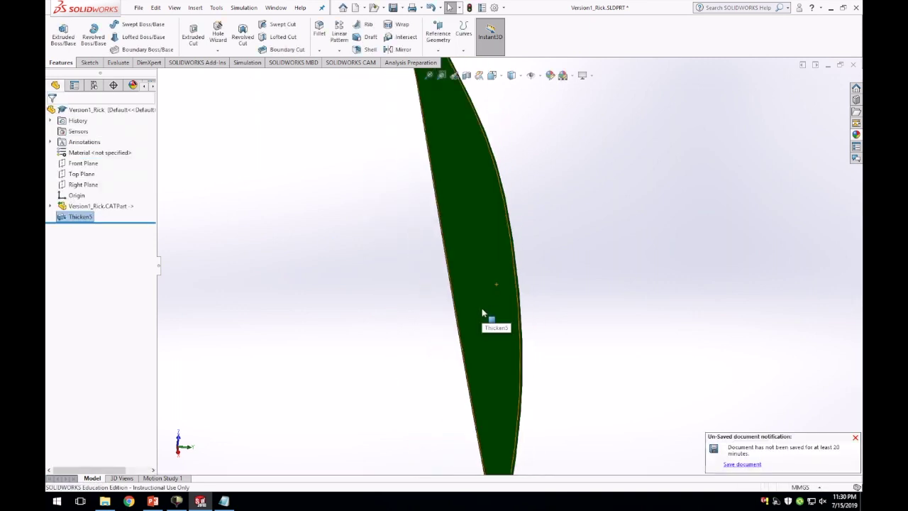
Step: Apply the checkerboard texture appearance to the thickened Thicken5 body
middle_click_drag(481, 309, 519, 283)
left_click(519, 281)
left_click(369, 202)
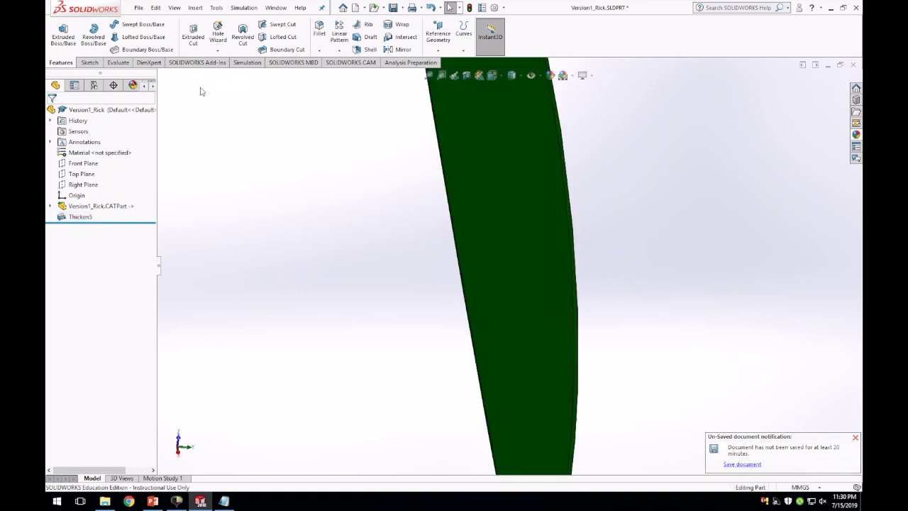
left_click(508, 155)
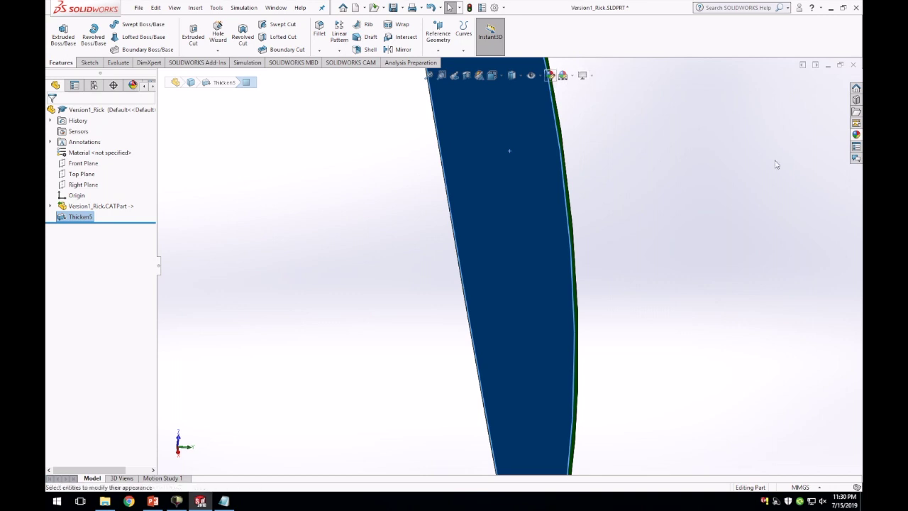
left_click(815, 245)
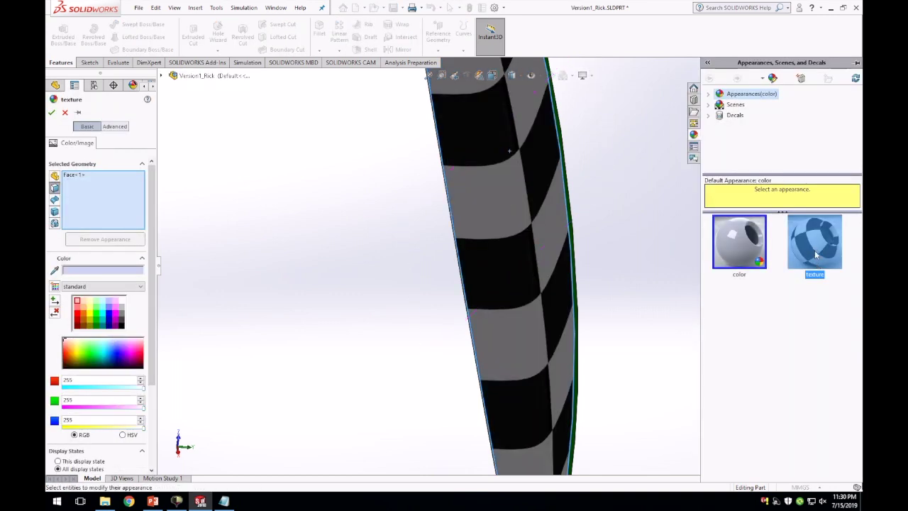
left_click(50, 110)
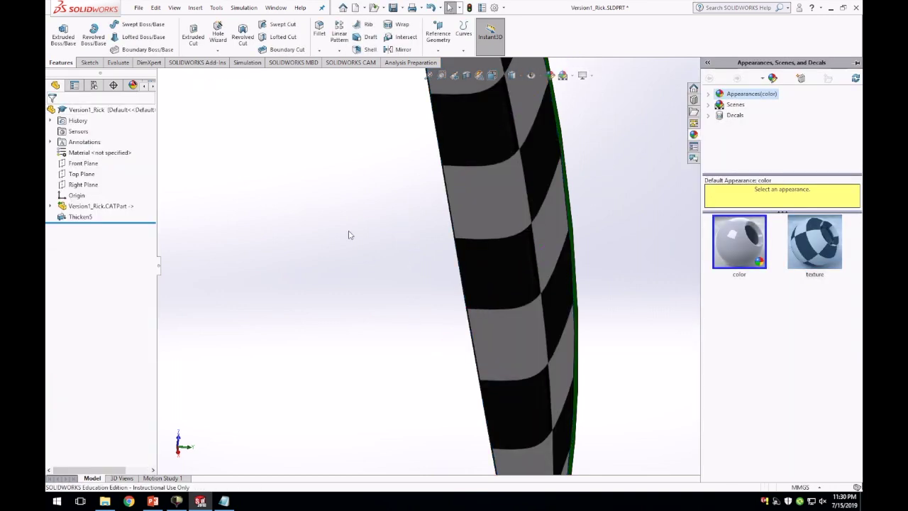
key("f")
Step: Orbit and zoom around the textured 12.50 mm hull blade
mouse_move(560, 275)
middle_mouse_down()
mouse_move(509, 274)
mouse_move(558, 277)
middle_mouse_up()
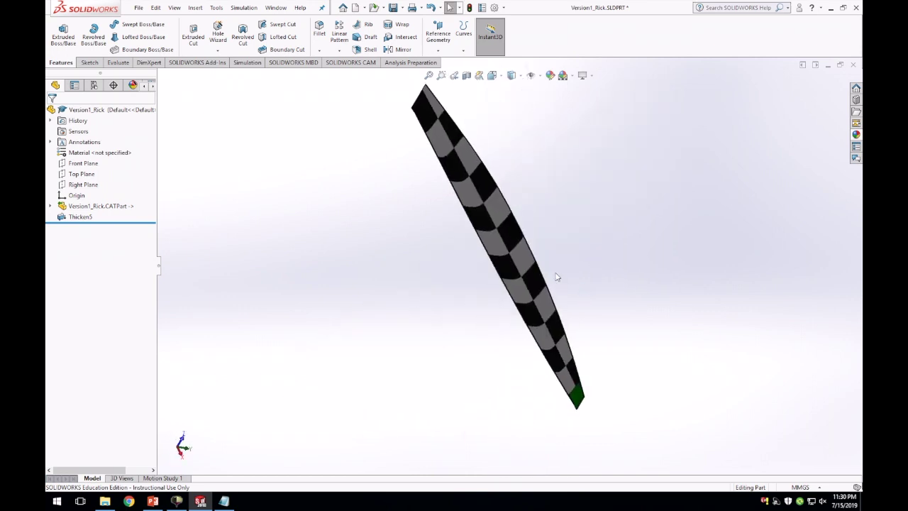
scroll(543, 270, "down", 5)
scroll(572, 405, "up", 5)
scroll(564, 392, "down", 6)
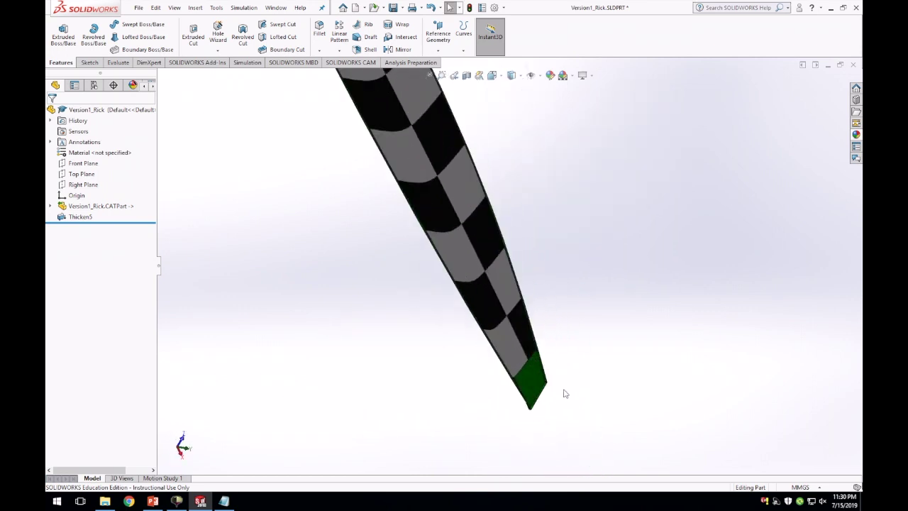
scroll(528, 341, "up", 1)
scroll(469, 255, "up", 8)
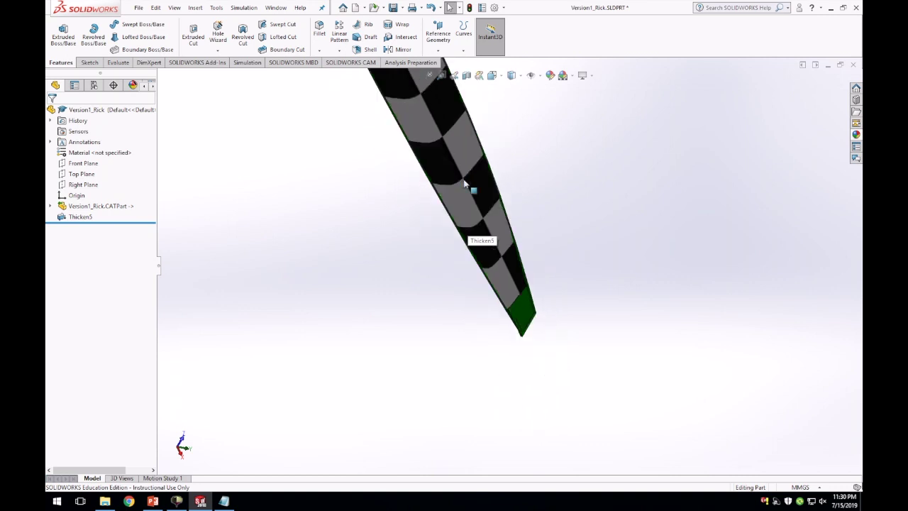
scroll(483, 184, "down", 1)
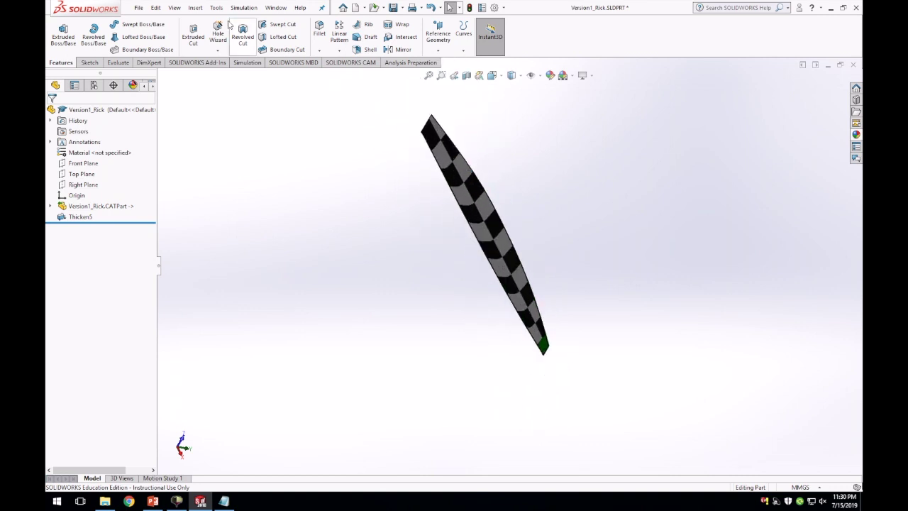
left_click(195, 7)
Step: Abandon a live section, then start a reference plane based on the Front Plane
mouse_move(242, 140)
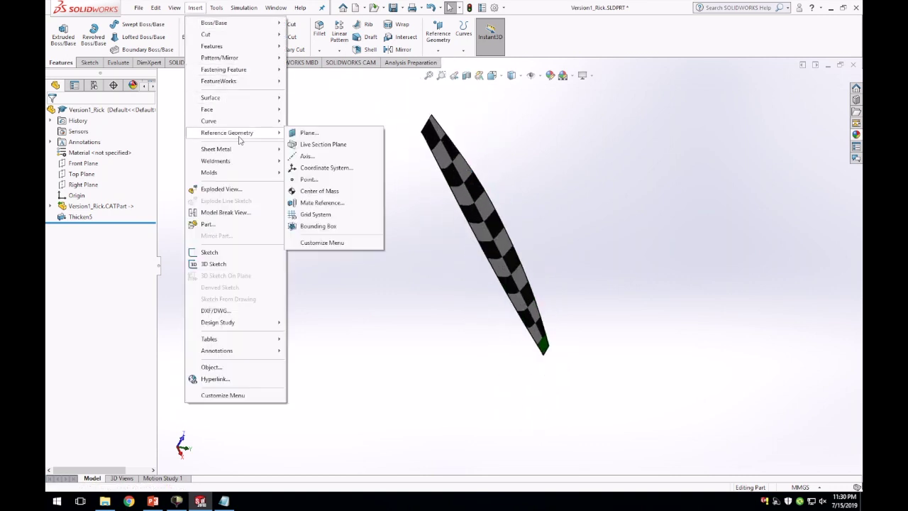
left_click(323, 144)
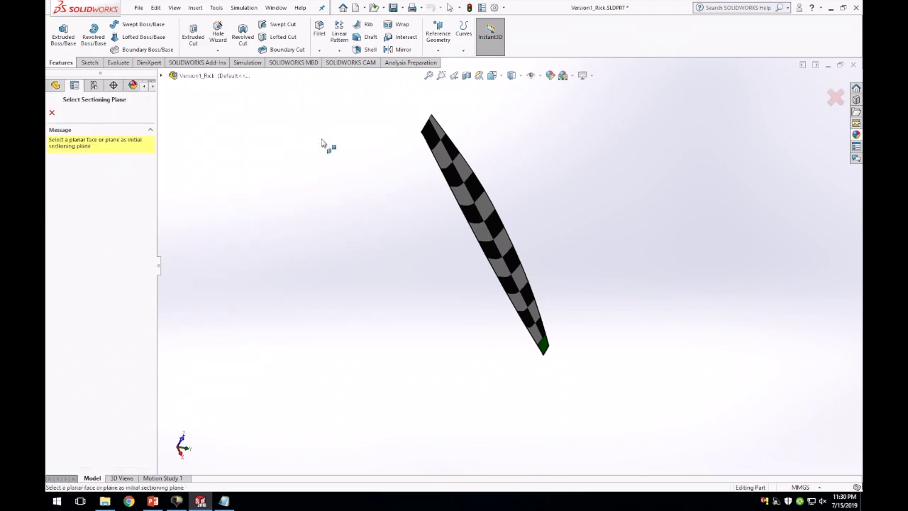
left_click(51, 112)
left_click(195, 7)
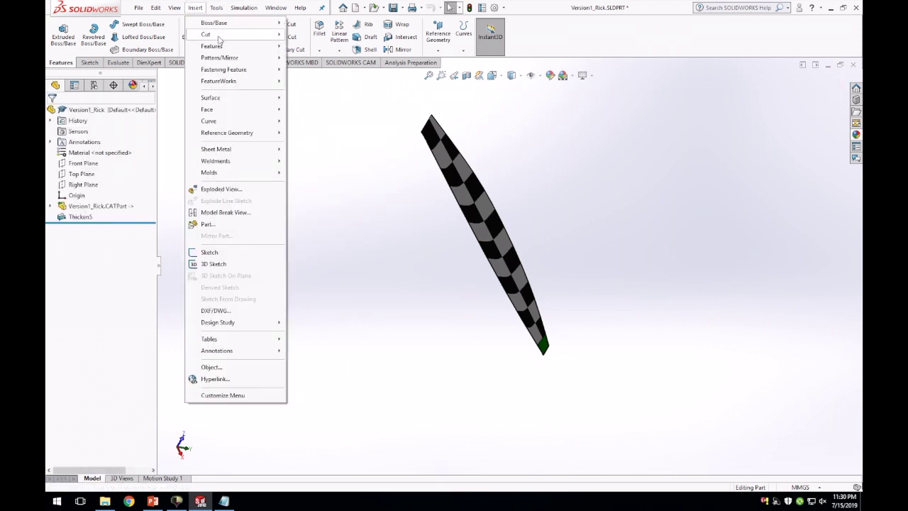
mouse_move(243, 133)
left_click(311, 134)
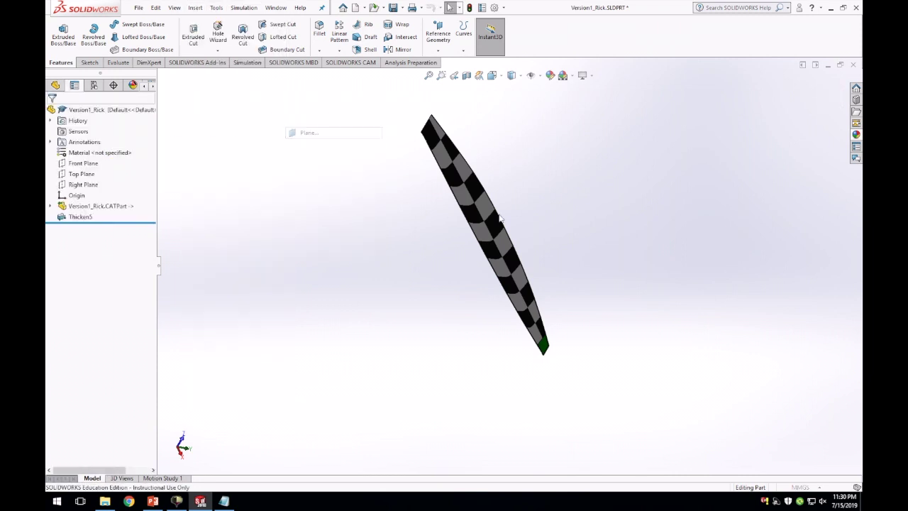
scroll(513, 240, "up", 5)
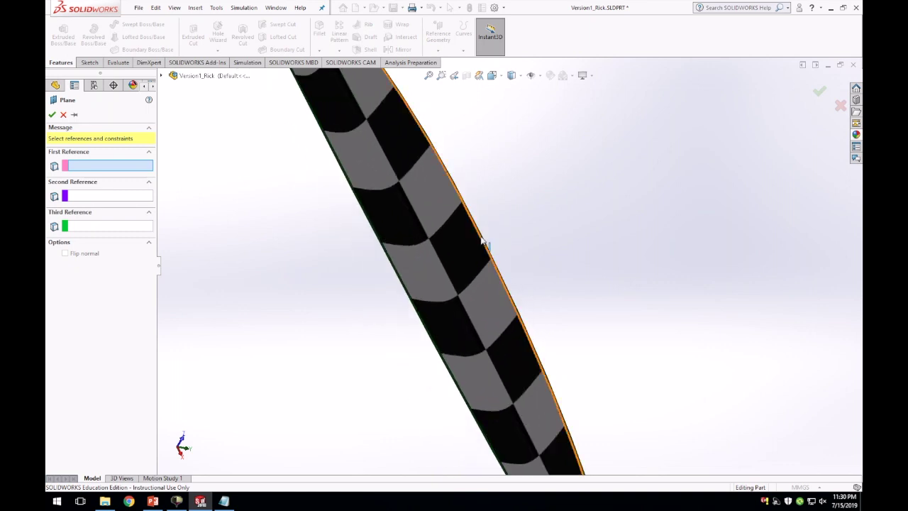
left_click(162, 76)
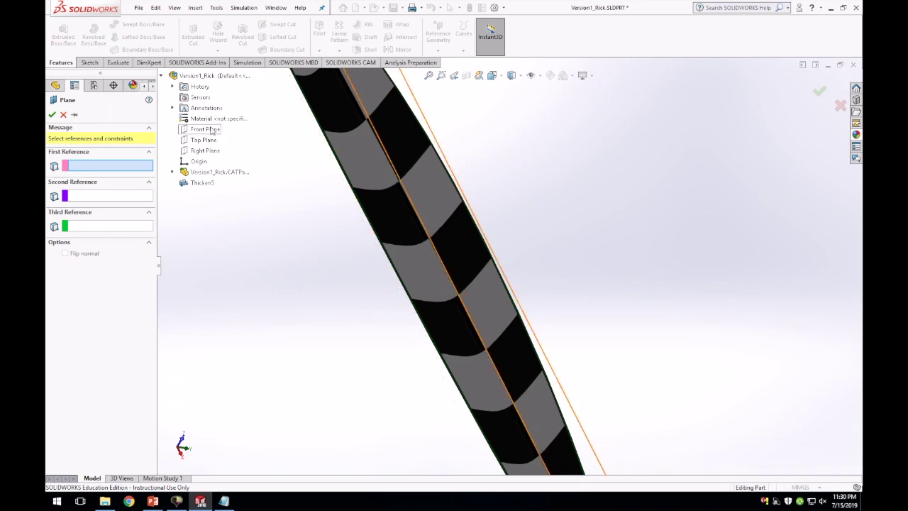
left_click(210, 130)
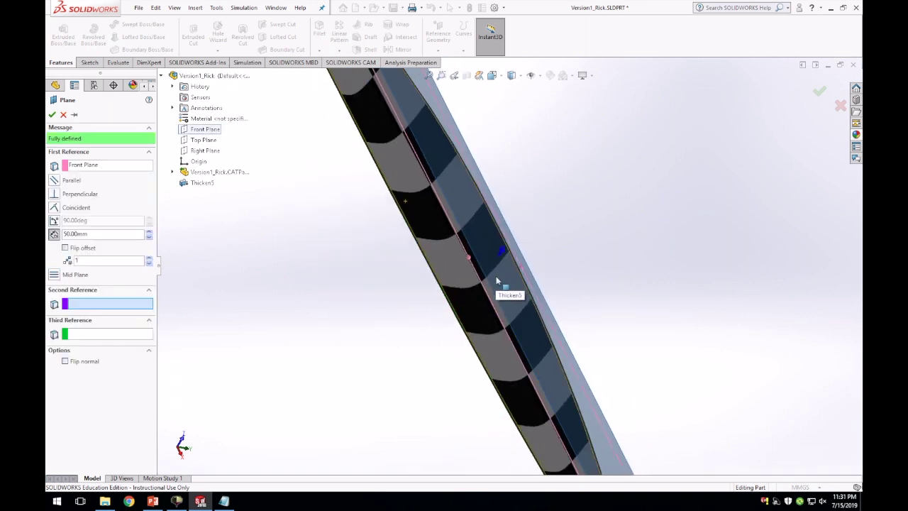
Step: Offset the plane 50.00mm on the flipped side and confirm it as Plane1
left_click(66, 248)
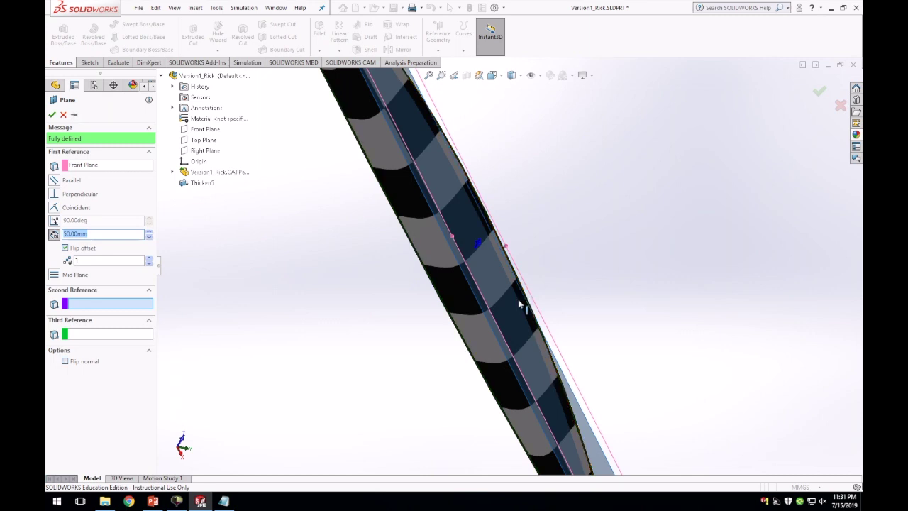
scroll(520, 302, "up", 3)
scroll(518, 301, "down", 3)
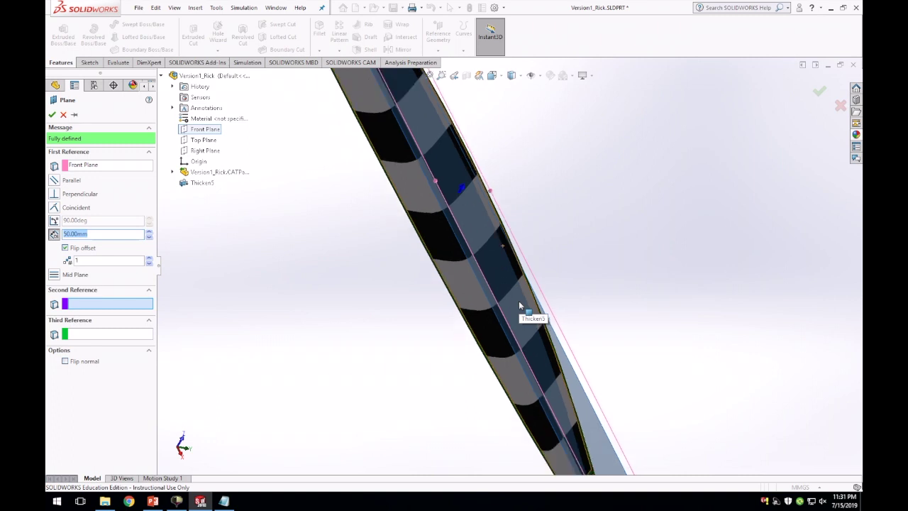
scroll(518, 305, "up", 2)
scroll(519, 272, "down", 1)
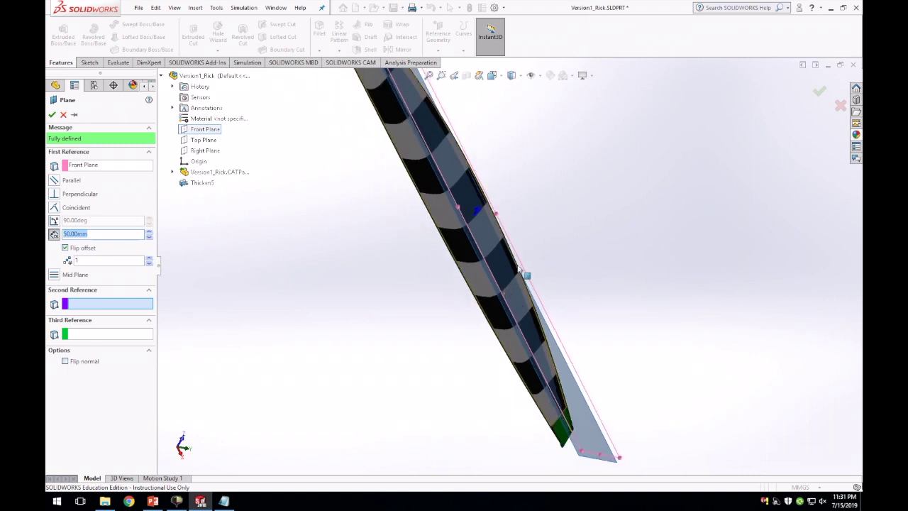
scroll(492, 213, "down", 2)
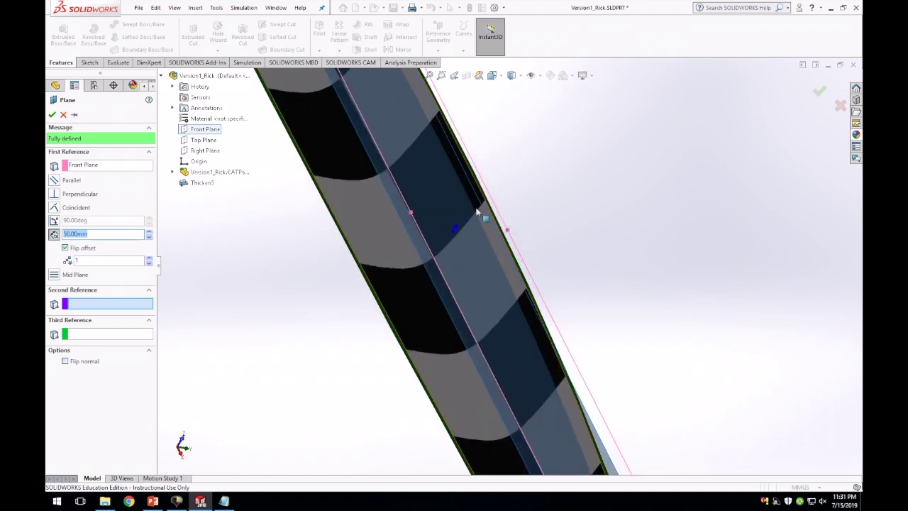
scroll(480, 223, "down", 1)
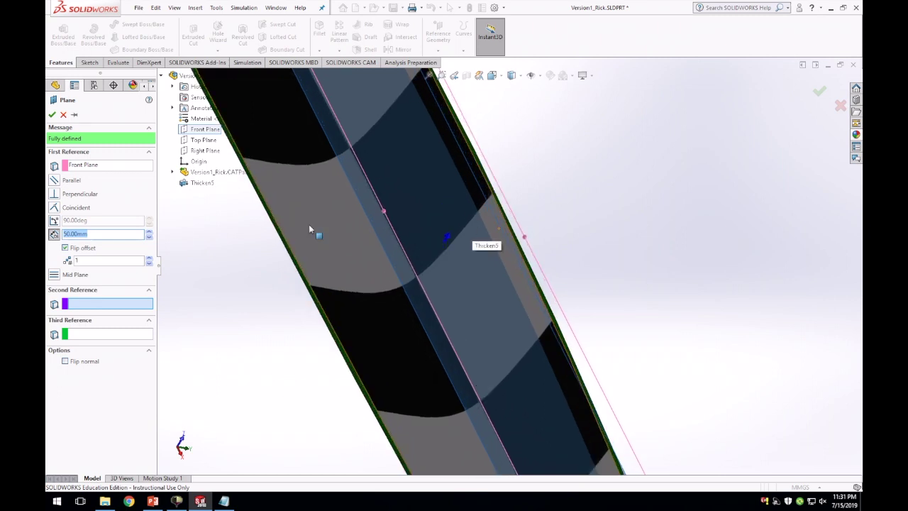
left_click(85, 248)
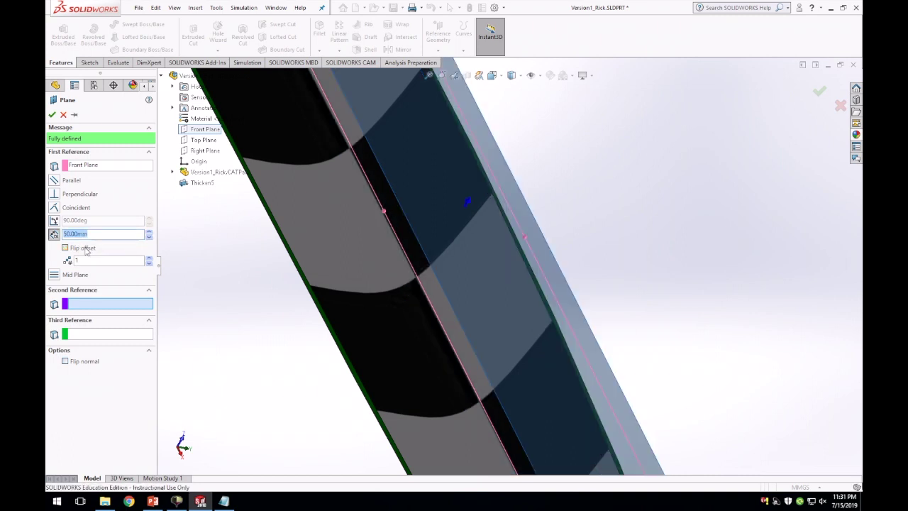
left_click(85, 248)
left_click(85, 249)
left_click(85, 248)
left_click(85, 248)
middle_click_drag(293, 223, 338, 227)
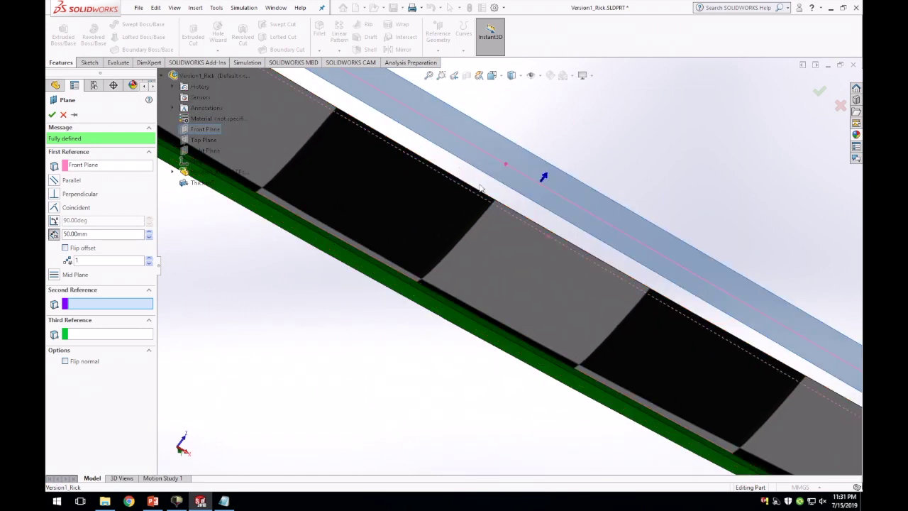
middle_click_drag(487, 195, 397, 227)
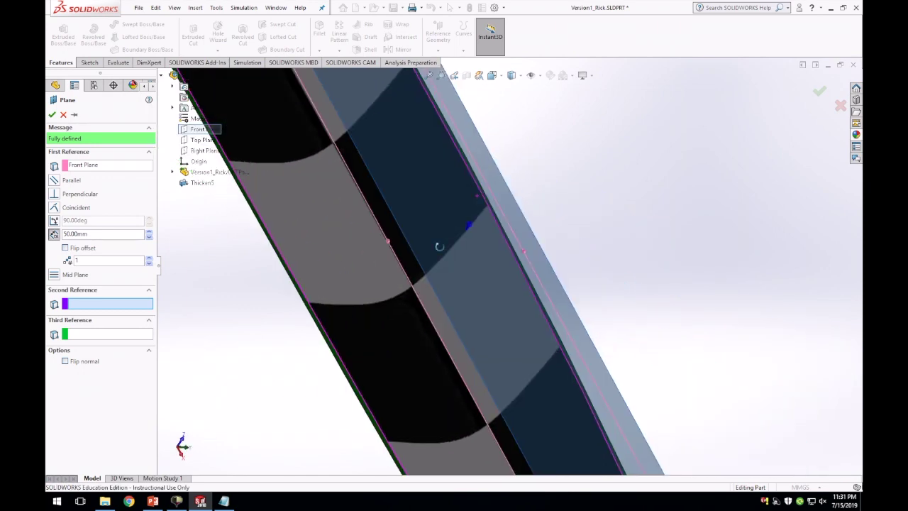
left_click(86, 248)
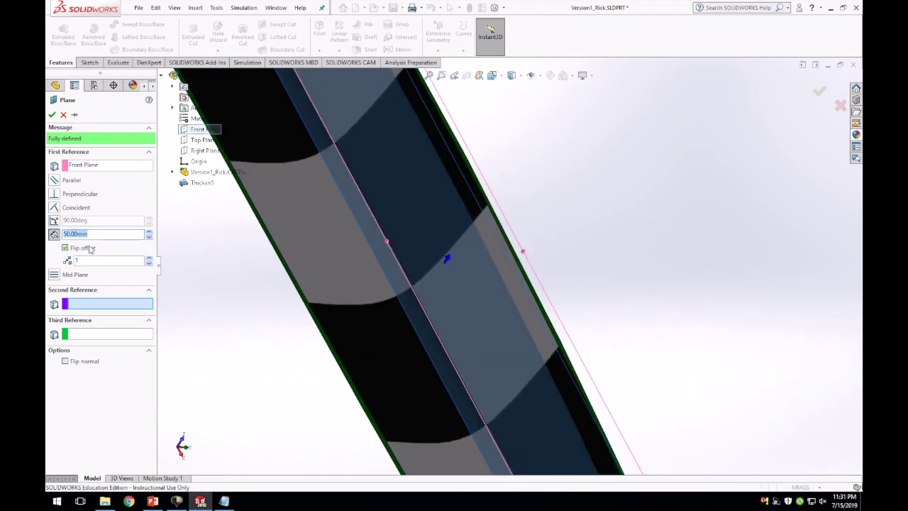
left_click(51, 115)
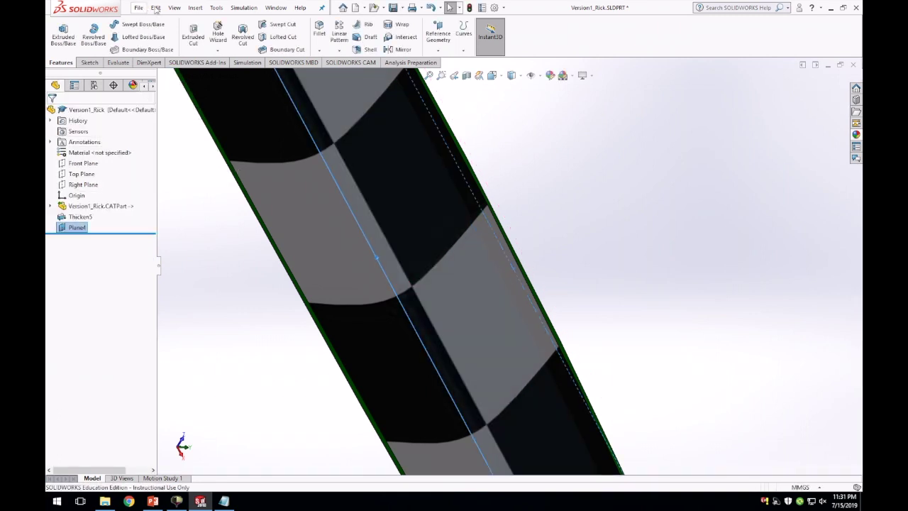
Step: Start an intersection Split Line with Plane4 and pick the hull face
left_click(195, 8)
mouse_move(235, 125)
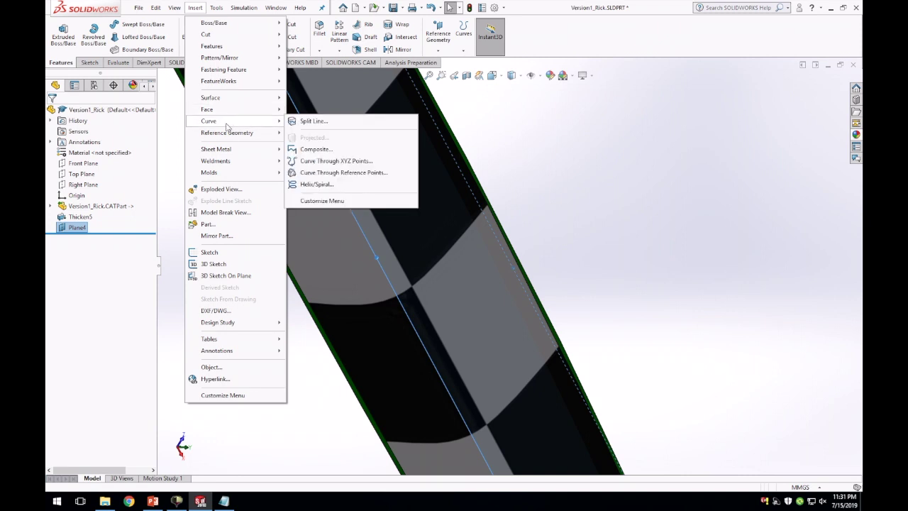
left_click(357, 122)
middle_click_drag(357, 122, 471, 260)
scroll(470, 260, "up", 3)
scroll(478, 249, "down", 3)
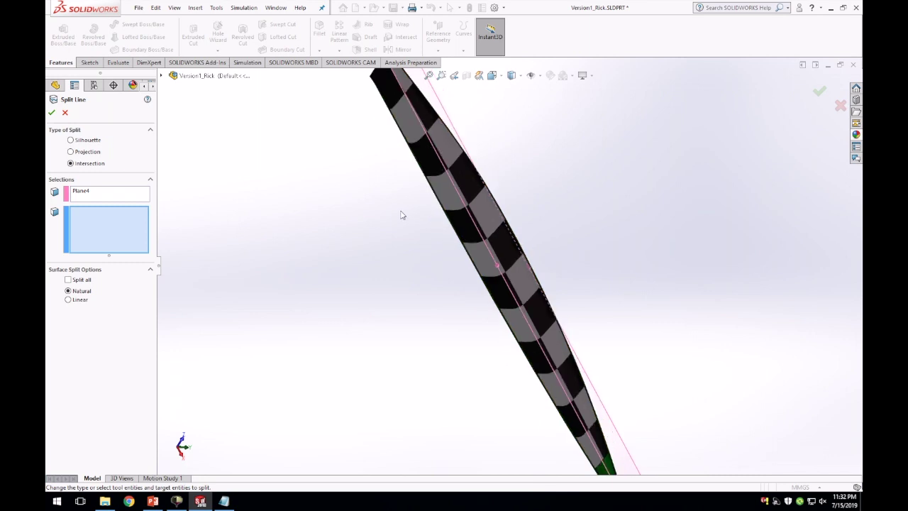
middle_click_drag(403, 215, 490, 228)
left_click(468, 206)
Step: Add the green end face and confirm Split Line3
middle_click_drag(611, 435, 611, 466)
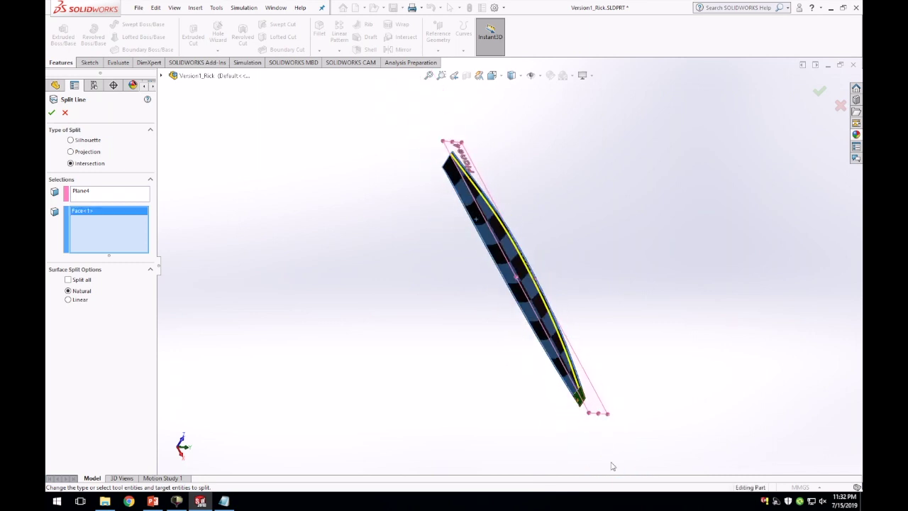
scroll(579, 408, "up", 3)
scroll(527, 240, "up", 3)
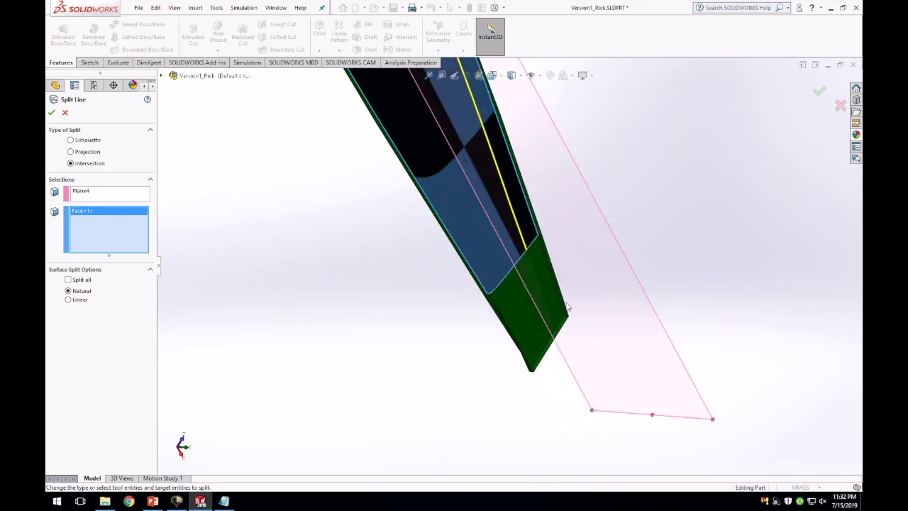
left_click(541, 290)
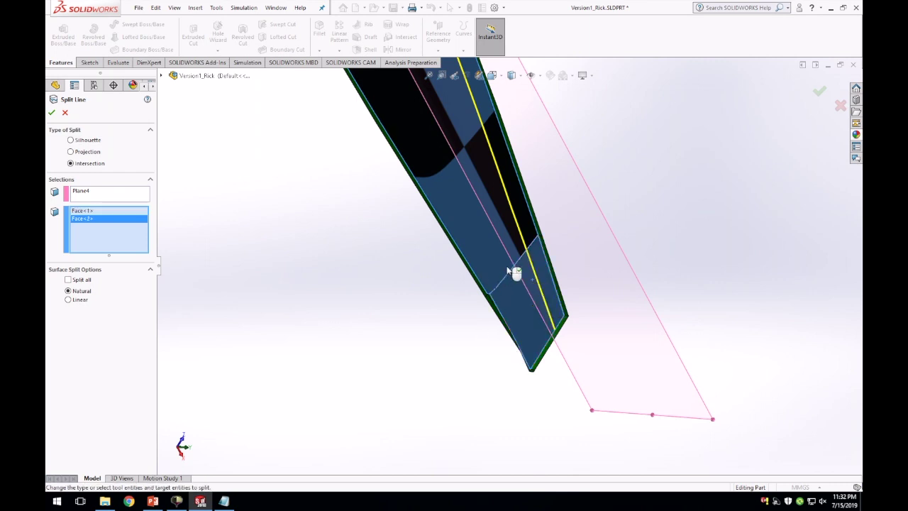
scroll(517, 276, "up", 3)
scroll(576, 248, "down", 3)
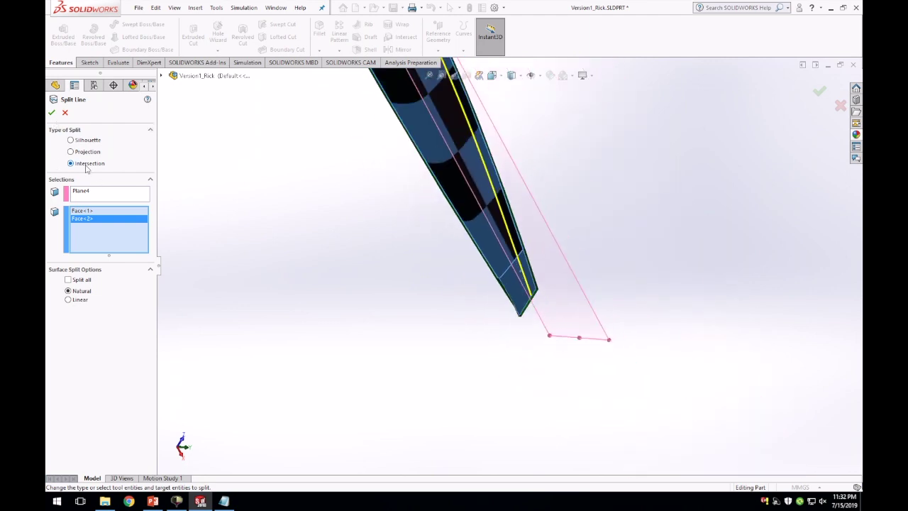
left_click(51, 112)
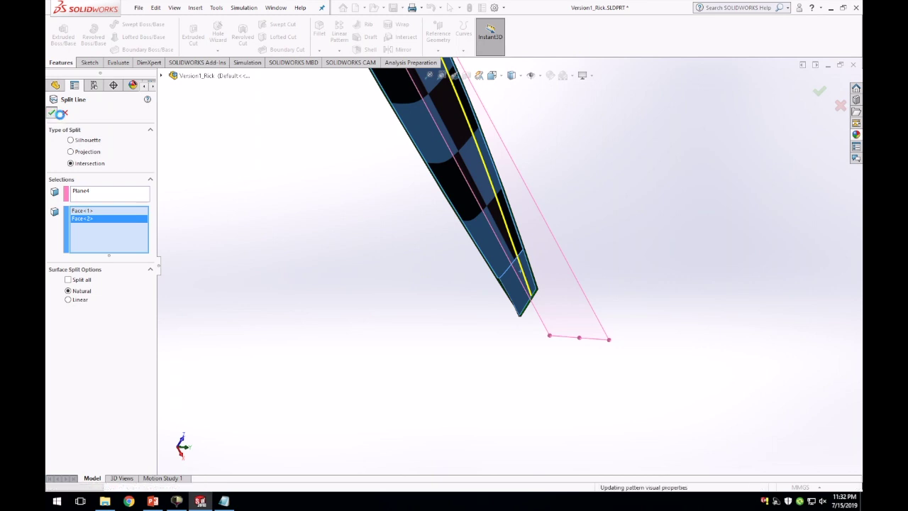
Step: Start an offset surface and select the two narrow split faces along the hull edge
scroll(520, 207, "up", 2)
scroll(522, 241, "up", 2)
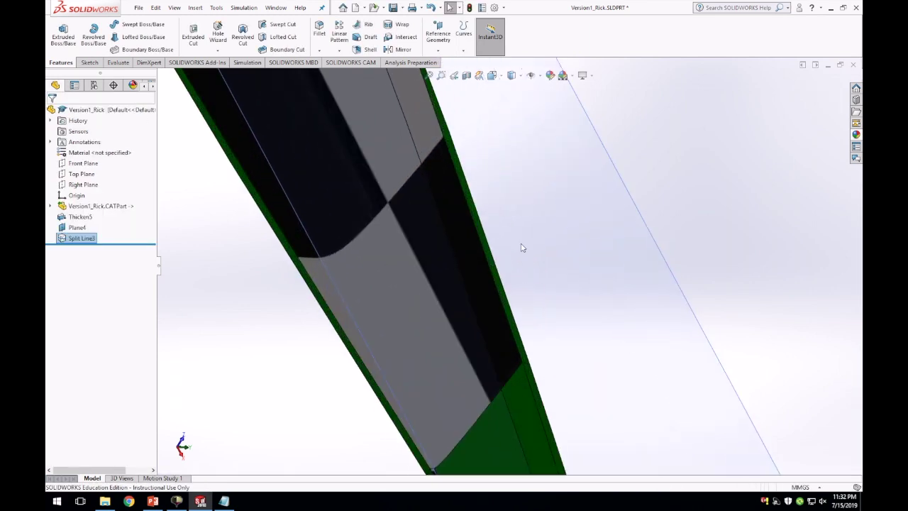
scroll(459, 232, "down", 1)
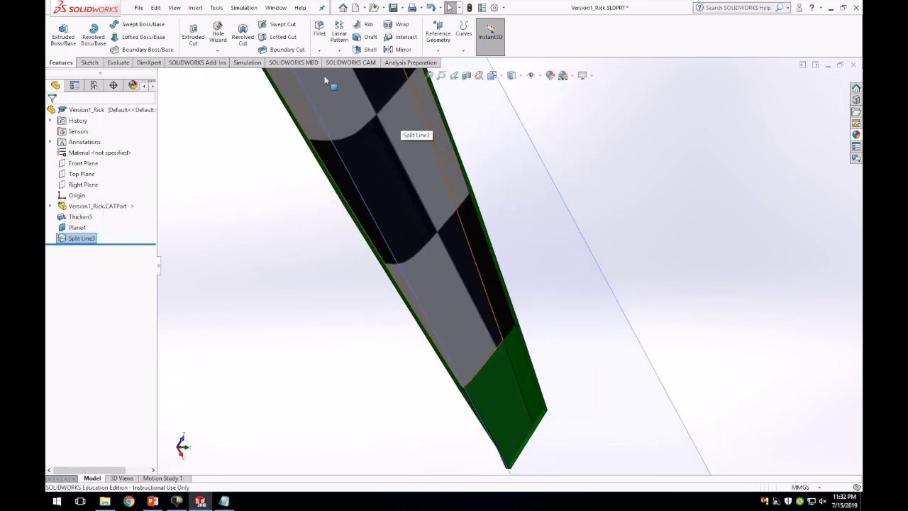
left_click(195, 8)
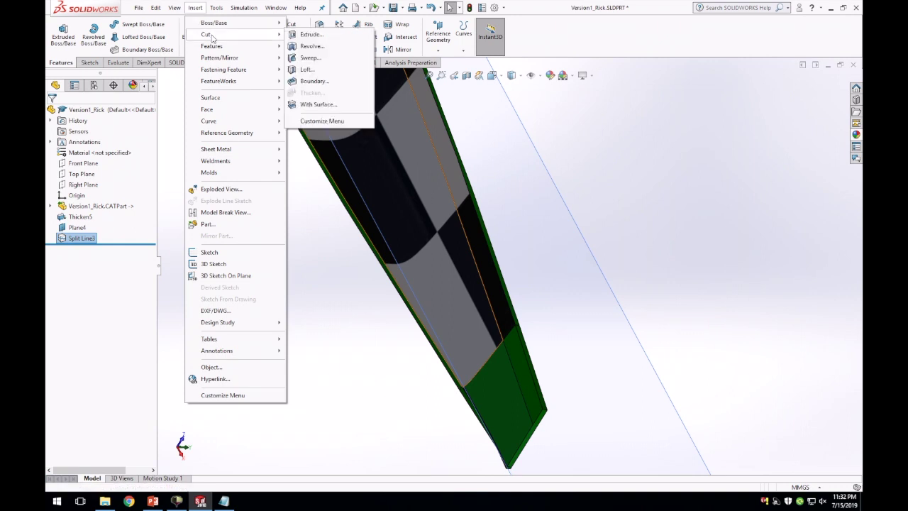
mouse_move(234, 97)
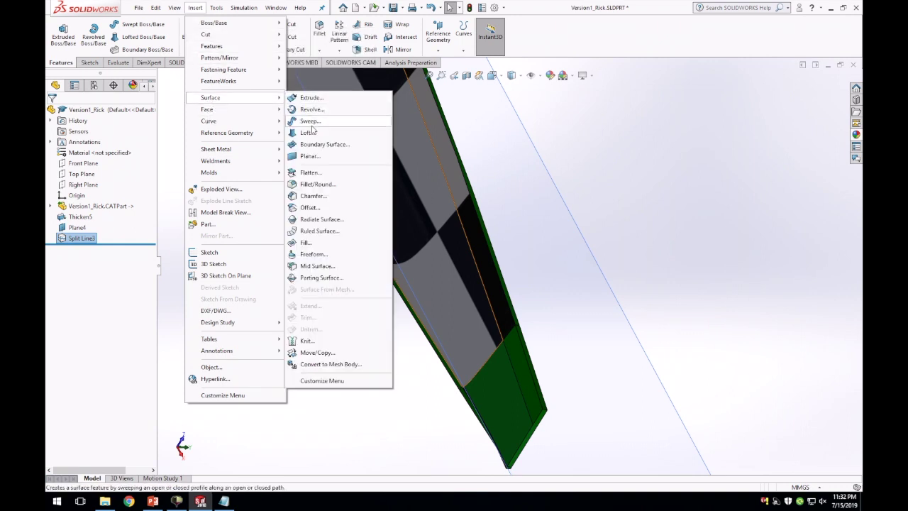
left_click(310, 207)
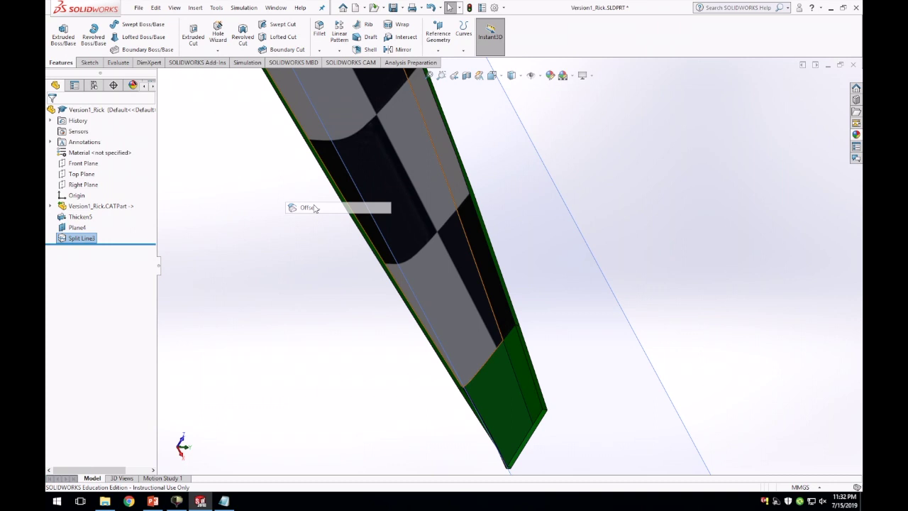
left_click(430, 114)
left_click(518, 360)
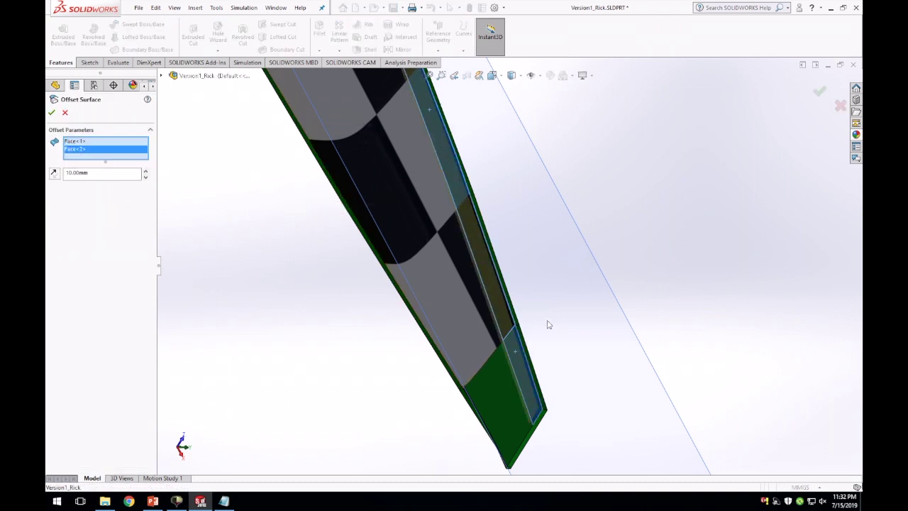
Step: Check the selected faces and confirm the offset surface at 10.00mm distance
middle_click_drag(548, 324, 482, 306)
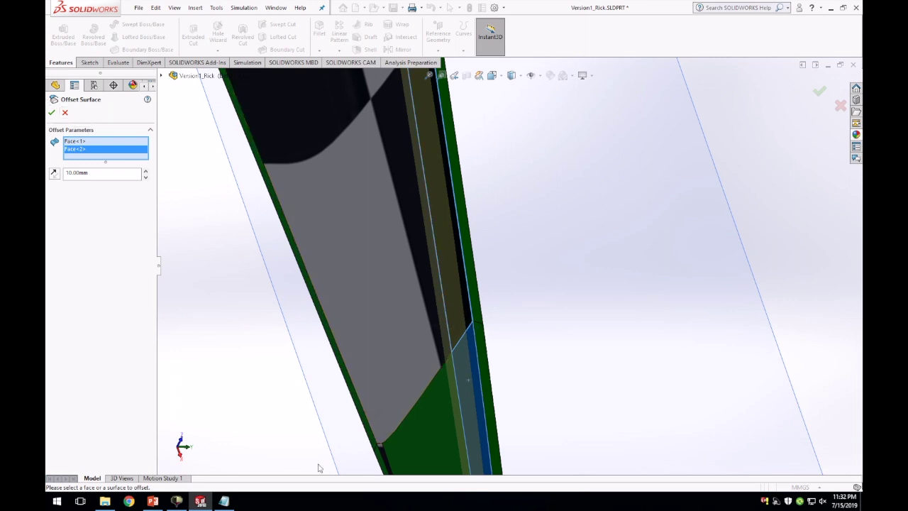
middle_click_drag(321, 468, 459, 384)
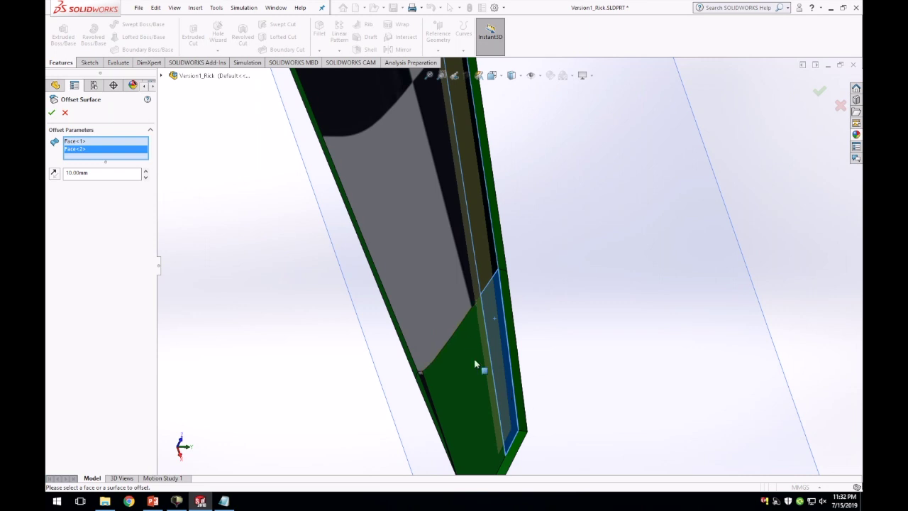
middle_click_drag(528, 409, 534, 402)
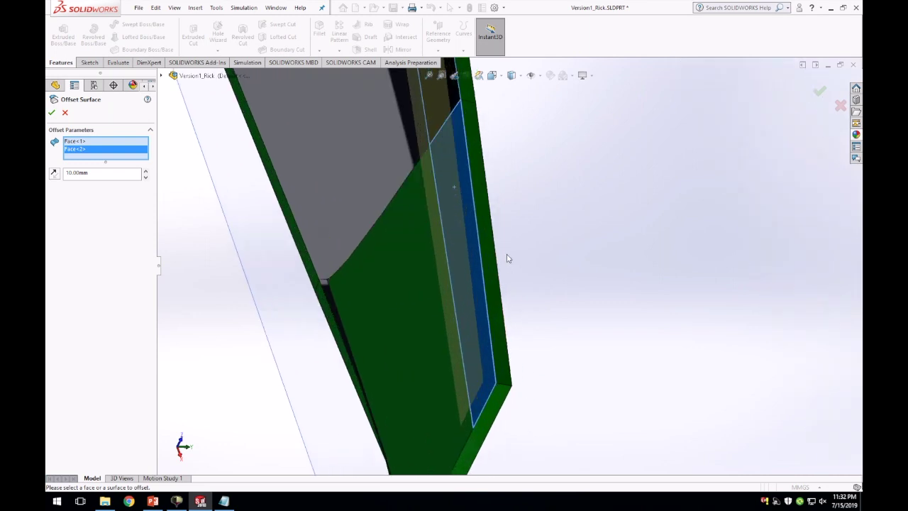
scroll(503, 162, "up", 3)
scroll(477, 134, "down", 3)
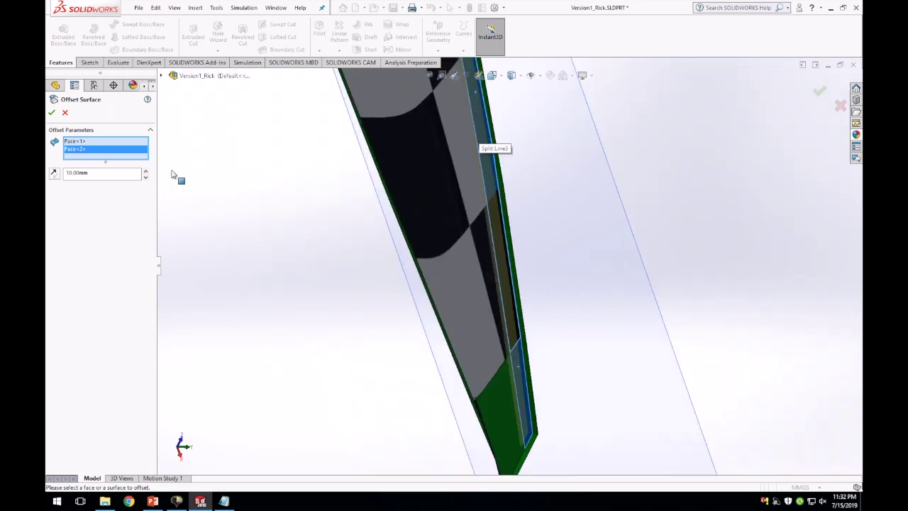
left_click(74, 173)
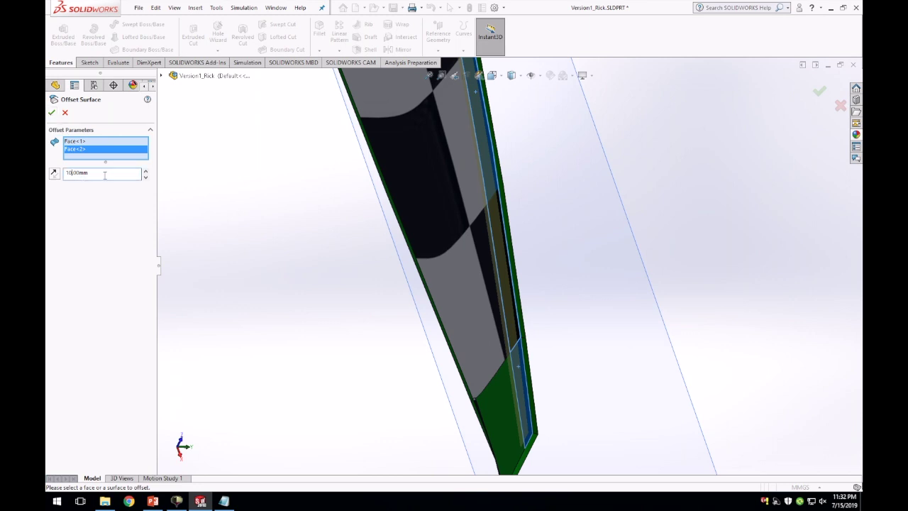
left_click(52, 114)
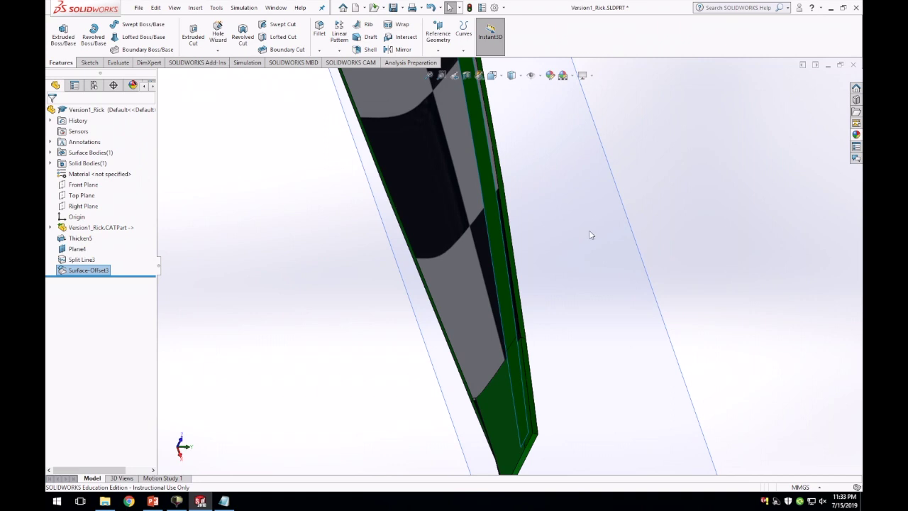
Step: Orbit and zoom around the hull edge to inspect the new offset surface
scroll(546, 248, "up", 3)
scroll(545, 249, "down", 5)
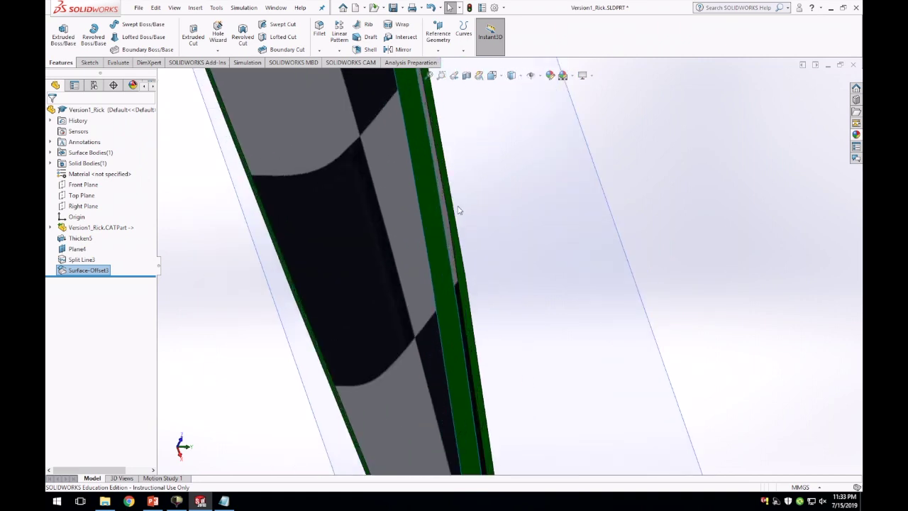
middle_click_drag(443, 206, 450, 233)
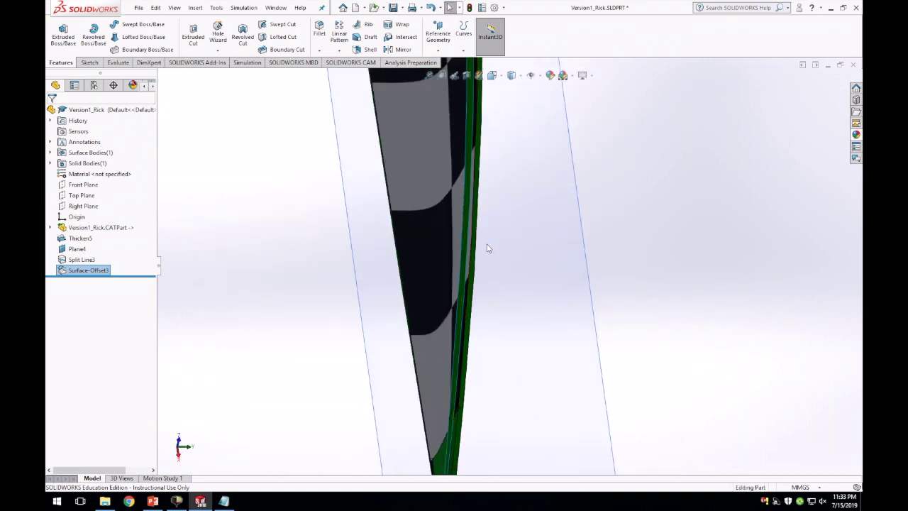
scroll(482, 259, "down", 3)
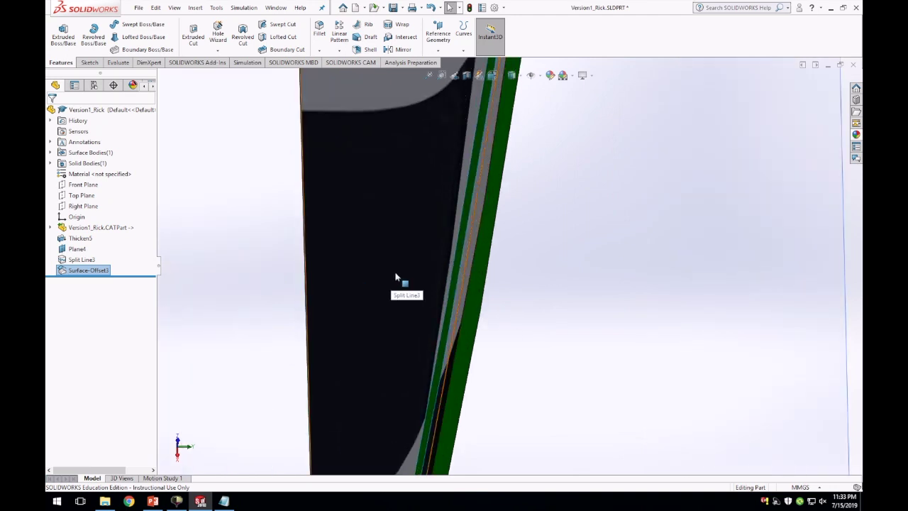
middle_click_drag(413, 270, 545, 280)
scroll(553, 280, "down", 3)
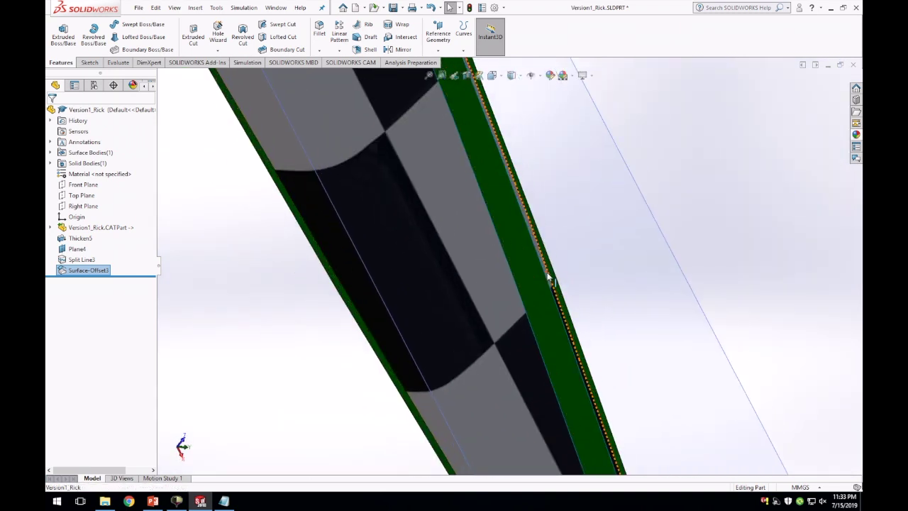
scroll(550, 278, "up", 5)
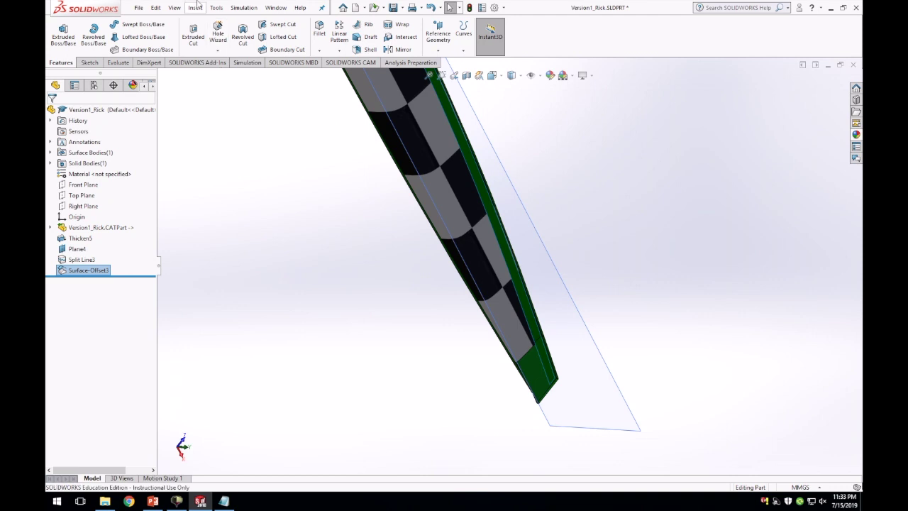
Step: Start a Thicken on Surface-Offset3 and change its thickness from 12.50 mm to 10.00 mm
left_click(196, 8)
mouse_move(214, 26)
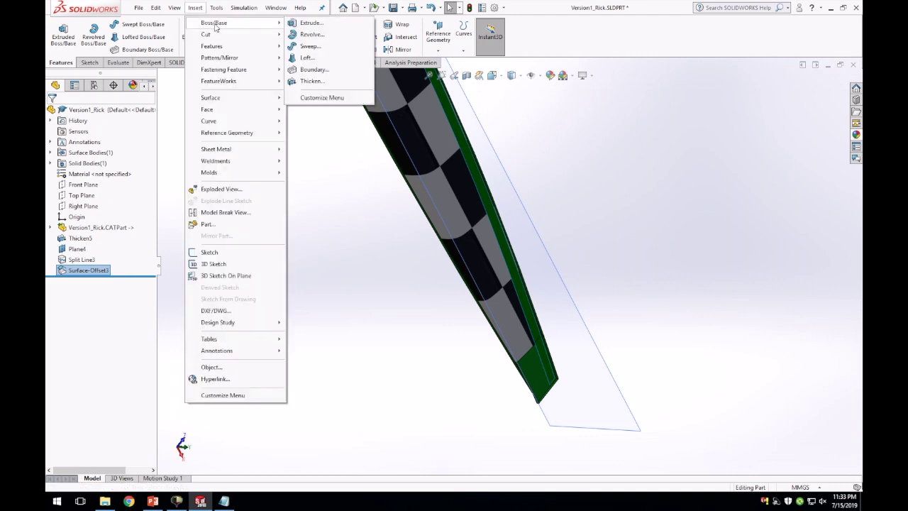
left_click(316, 82)
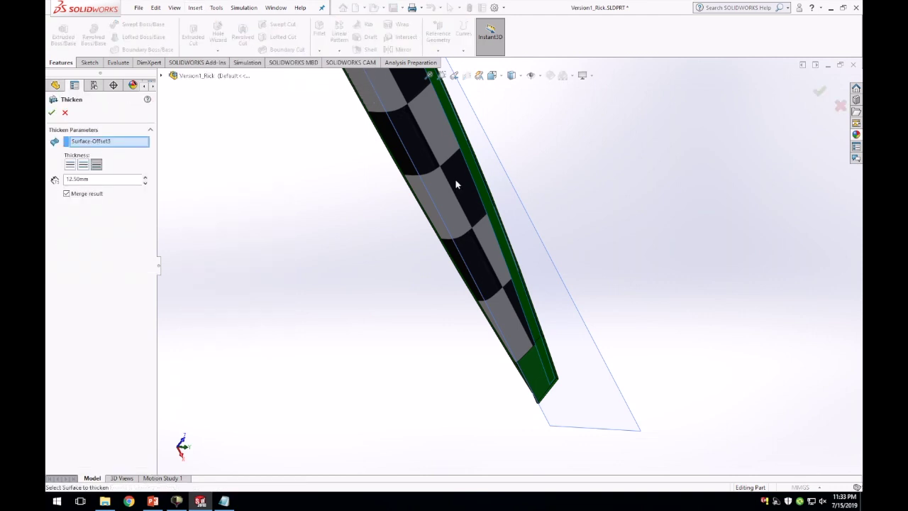
scroll(480, 188, "down", 3)
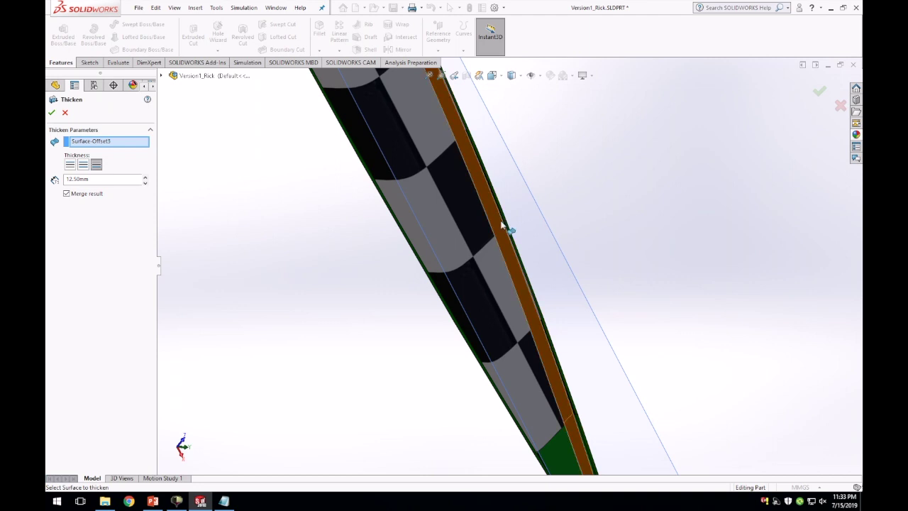
middle_click_drag(605, 275, 504, 279)
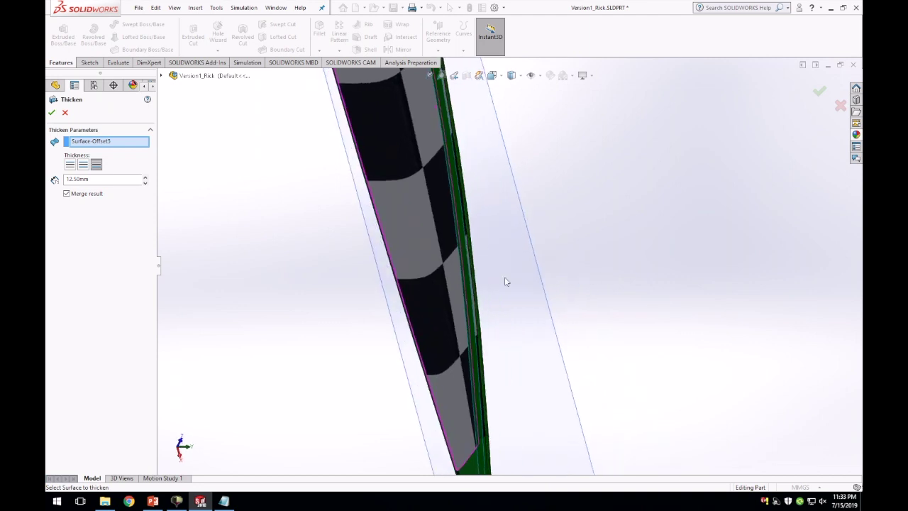
left_click_drag(92, 180, 57, 179)
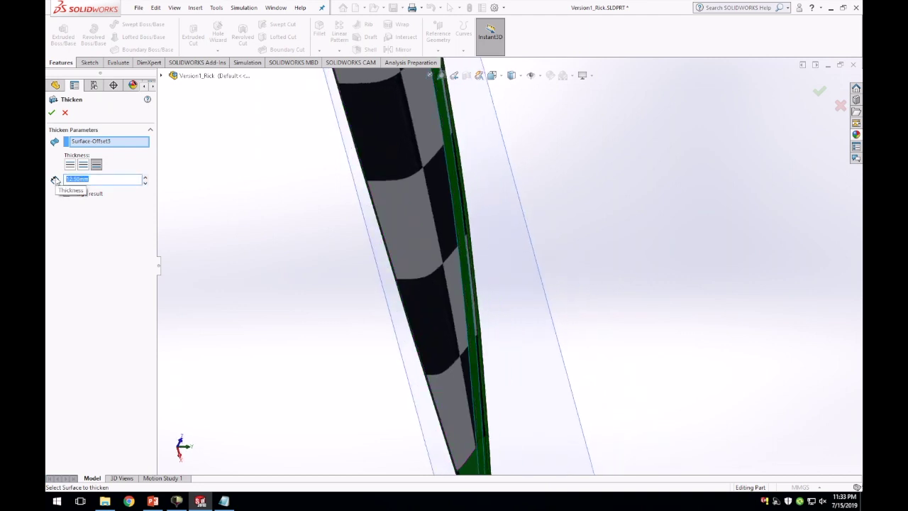
key("End")
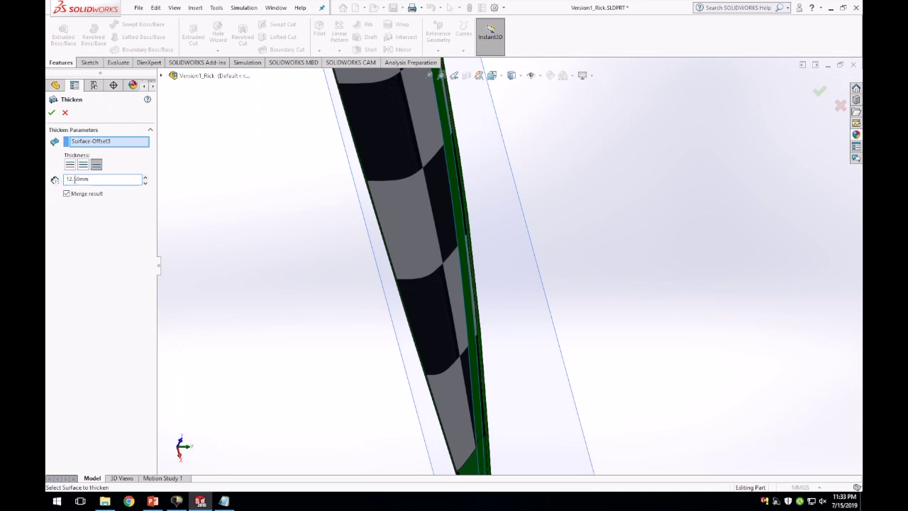
left_click_drag(114, 182, 66, 182)
type("8")
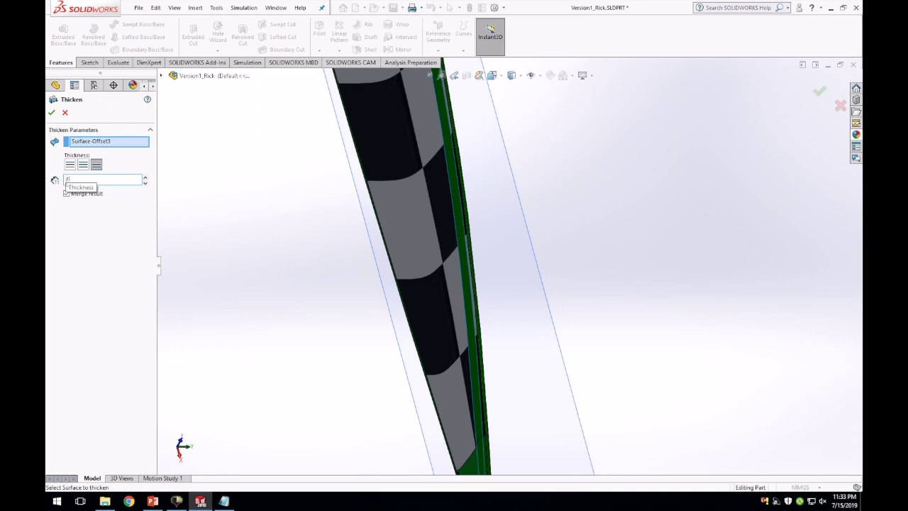
key("Tab")
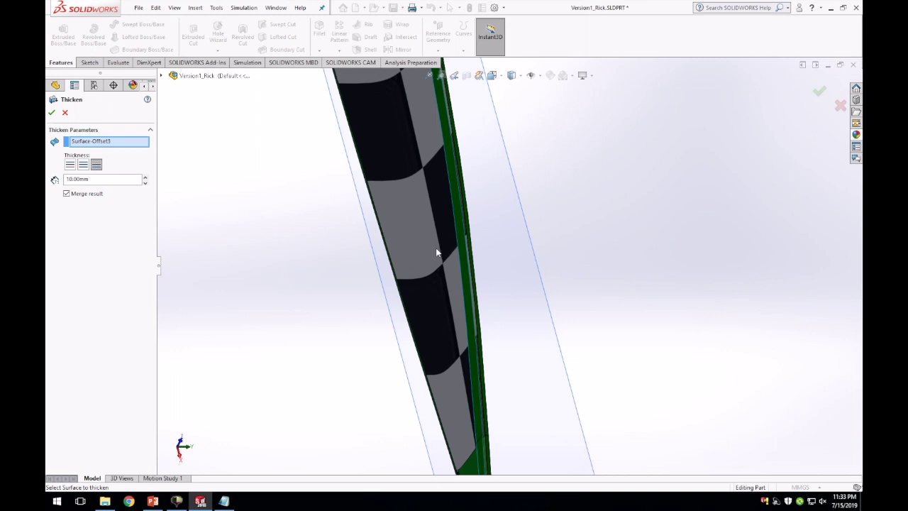
Step: Thicken toward Side 2 with Merge result and accept Thicken6
scroll(435, 248, "down", 3)
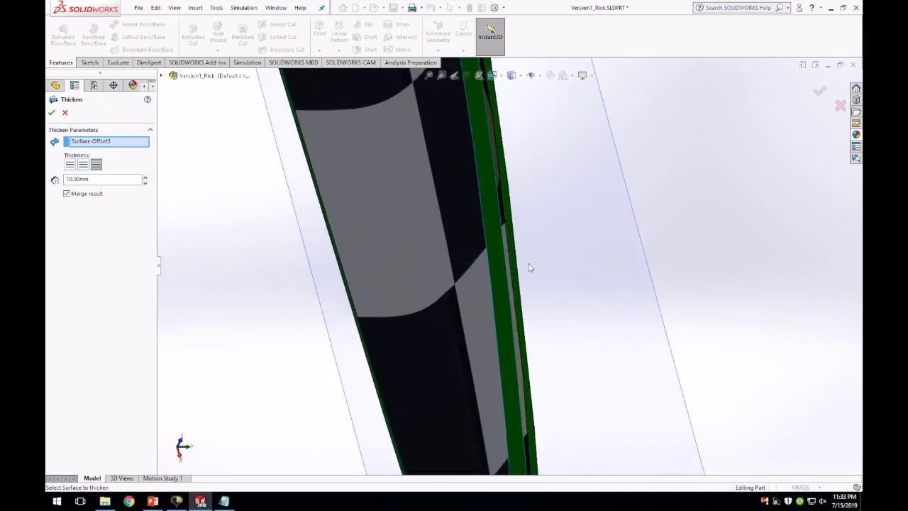
scroll(529, 267, "up", 3)
scroll(514, 275, "down", 5)
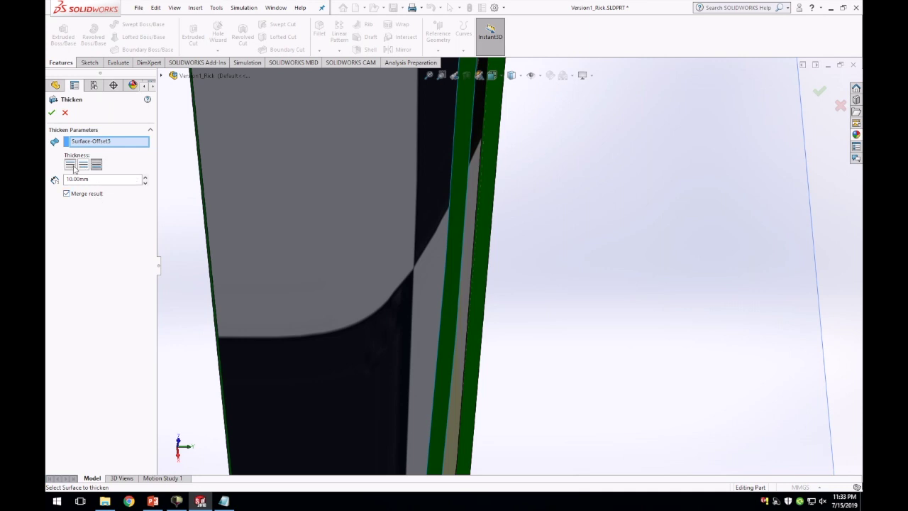
left_click(70, 165)
left_click(96, 165)
left_click(70, 164)
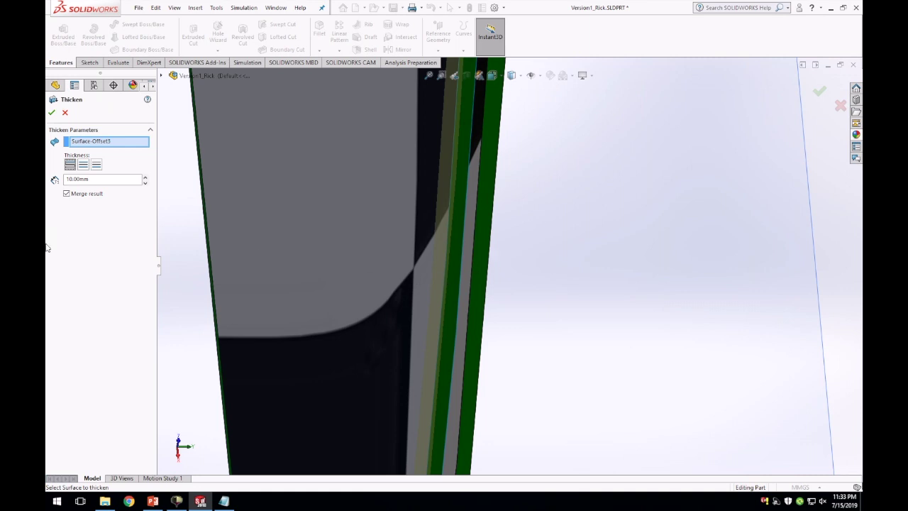
left_click(97, 165)
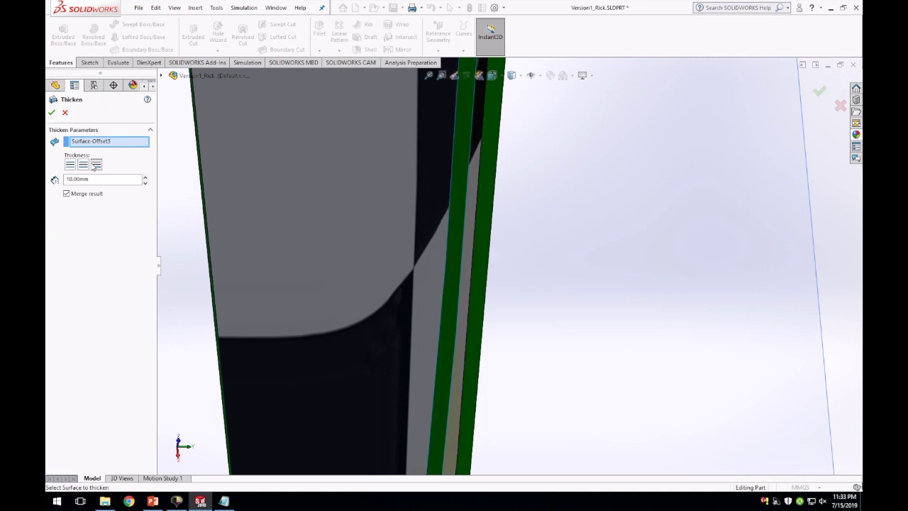
left_click(52, 114)
Step: Orbit and zoom around the thickened checkered hull to inspect its top end near Plane4
scroll(480, 265, "up", 5)
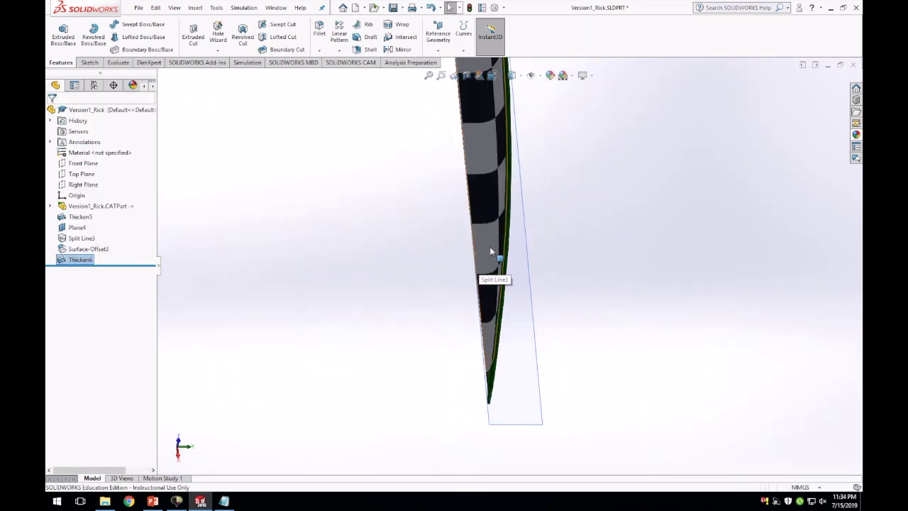
middle_click_drag(492, 241, 524, 235)
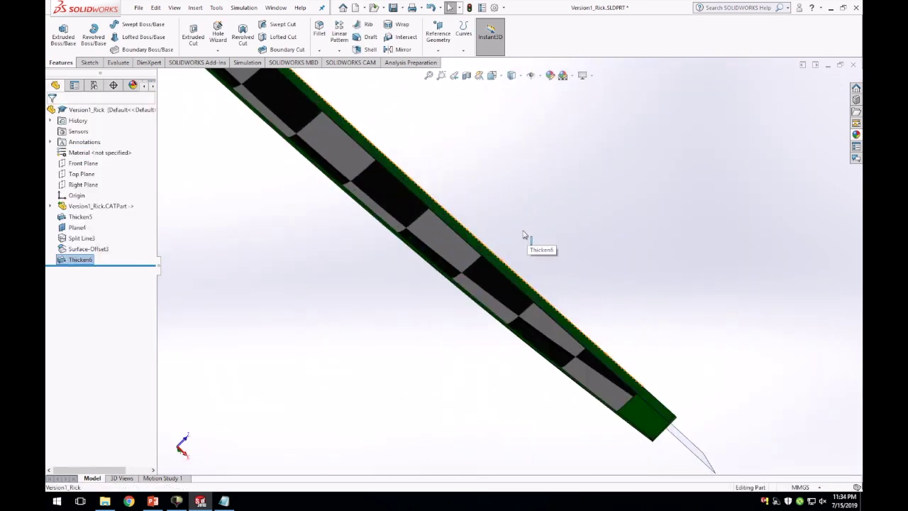
scroll(524, 235, "down", 5)
middle_click_drag(511, 268, 395, 233)
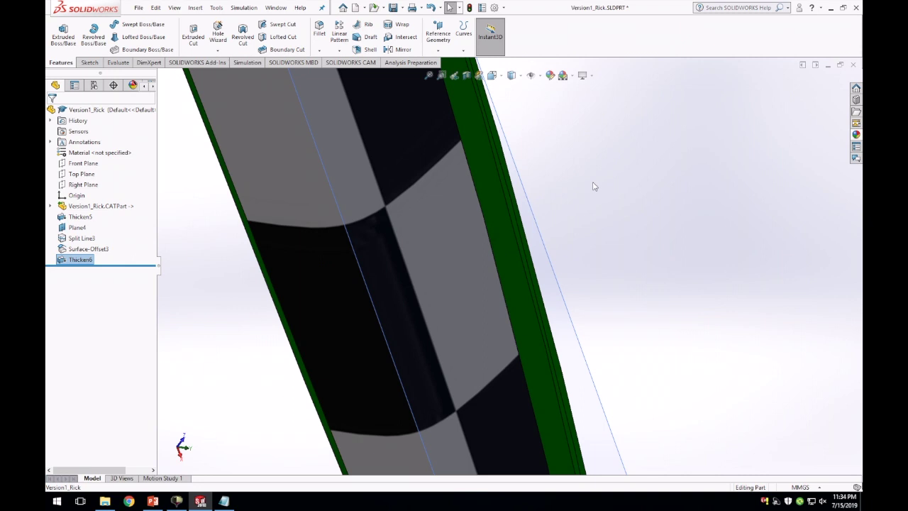
scroll(493, 237, "up", 5)
scroll(499, 231, "up", 5)
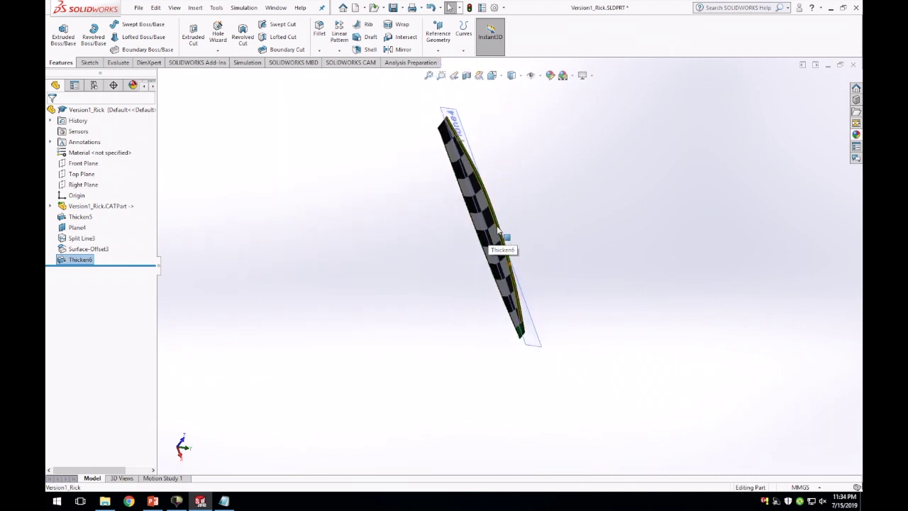
scroll(498, 230, "down", 4)
scroll(548, 268, "up", 2)
middle_click_drag(549, 269, 521, 300)
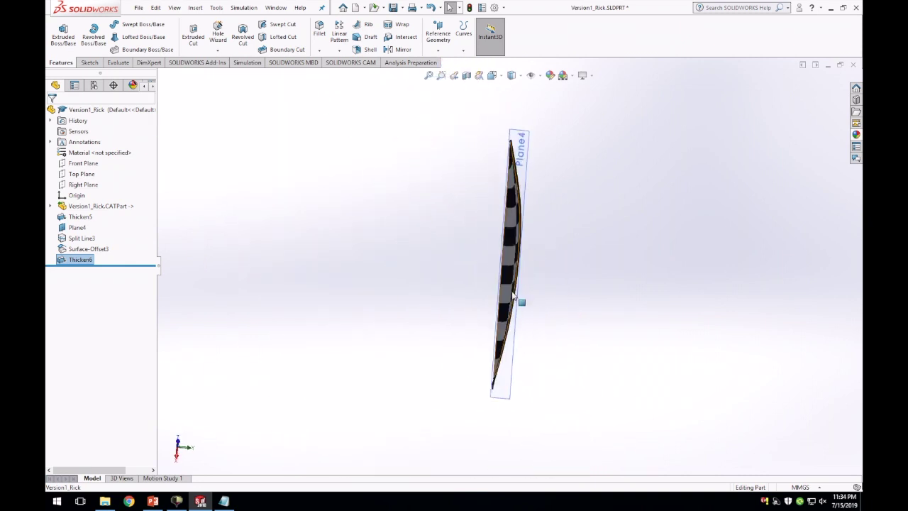
scroll(525, 269, "up", 3)
scroll(496, 274, "down", 6)
scroll(522, 321, "down", 5)
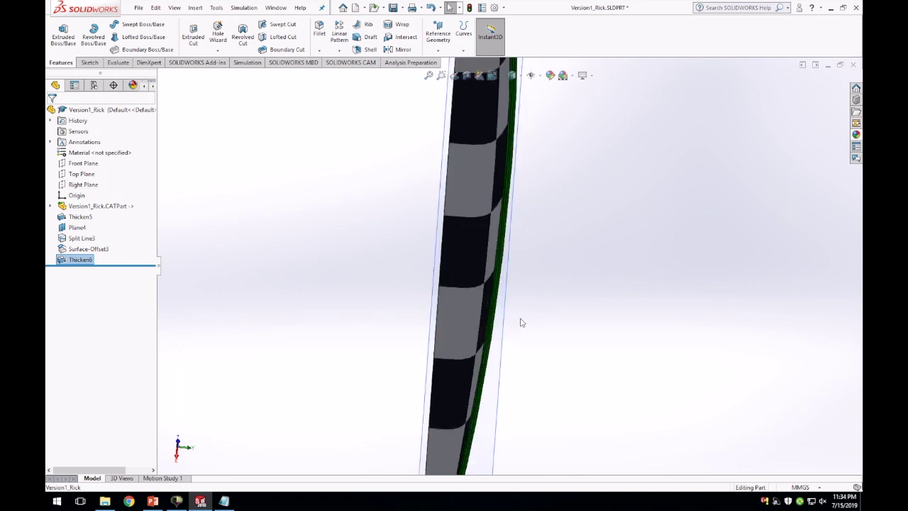
scroll(474, 345, "up", 6)
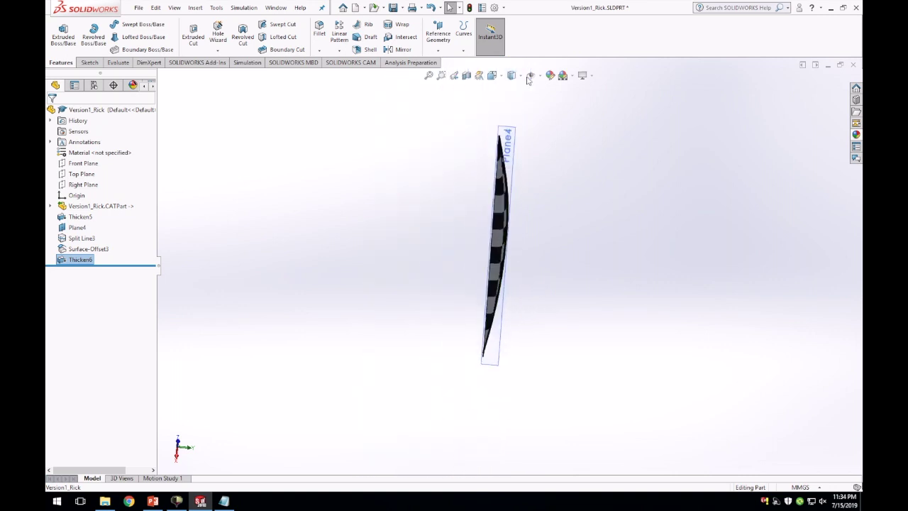
scroll(497, 224, "down", 8)
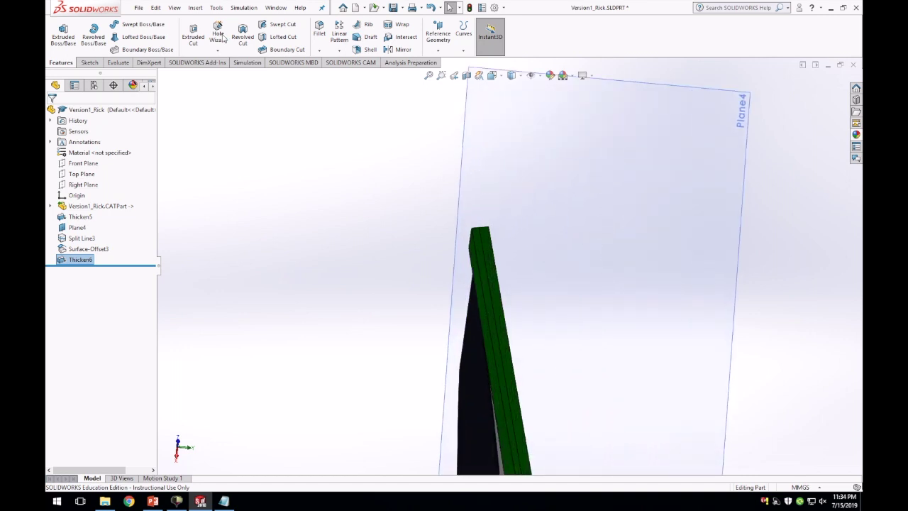
left_click(195, 8)
Step: Browse the Insert menu, dismiss it, then reopen it to reach Reference Geometry
mouse_move(197, 26)
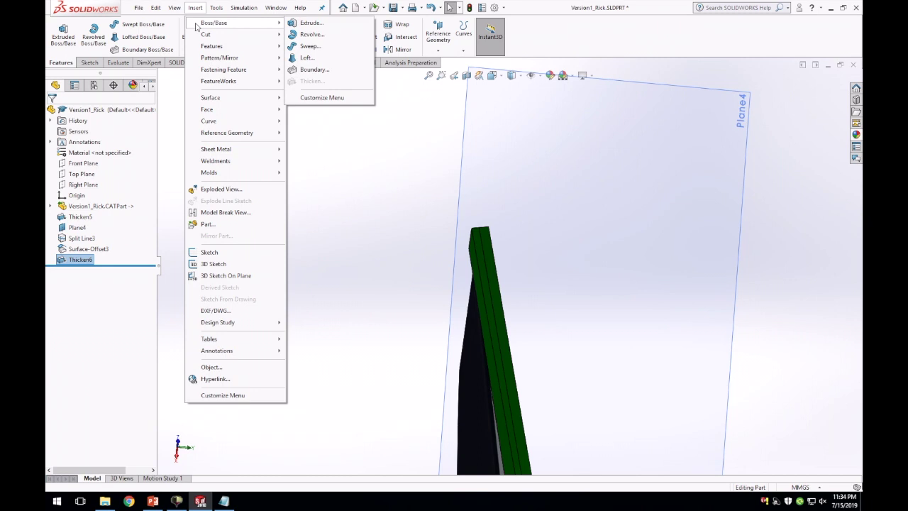
left_click(574, 167)
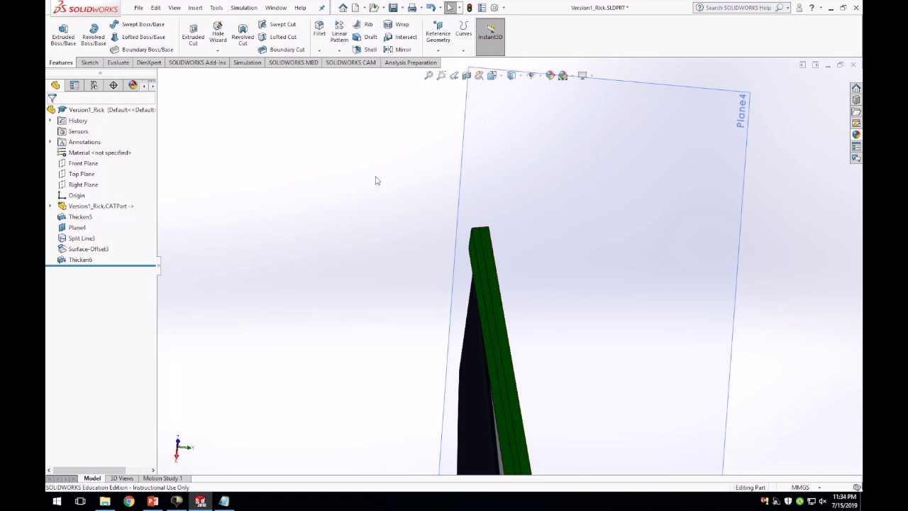
left_click(195, 8)
Step: Start a new reference plane and pick two corner vertices of the hull
mouse_move(264, 139)
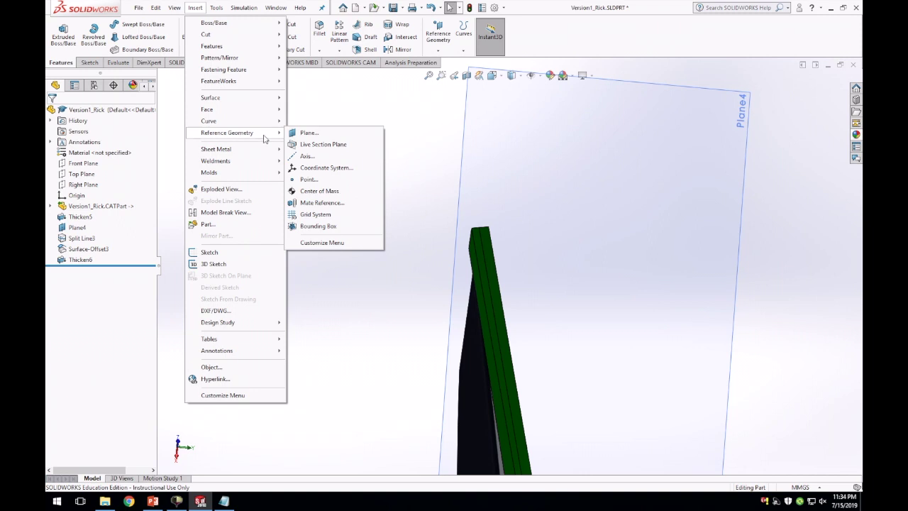
left_click(309, 133)
middle_click_drag(482, 213, 496, 234)
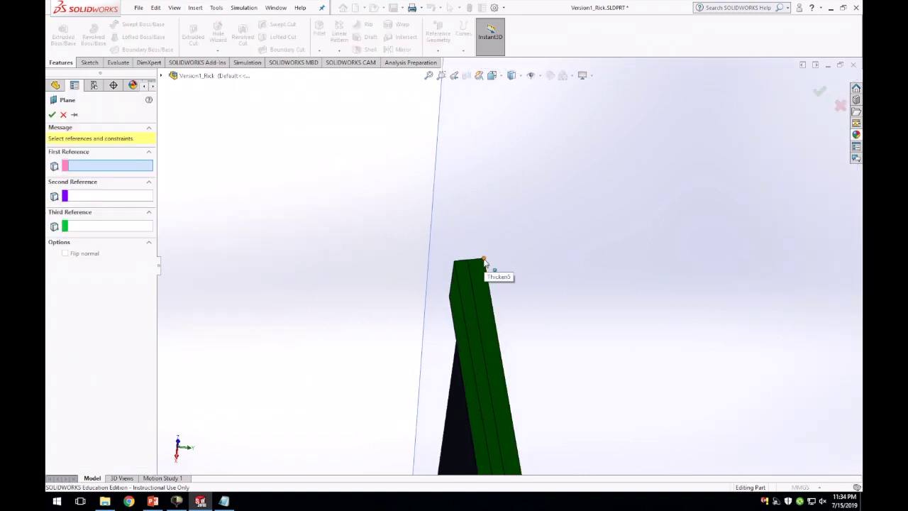
left_click(484, 259)
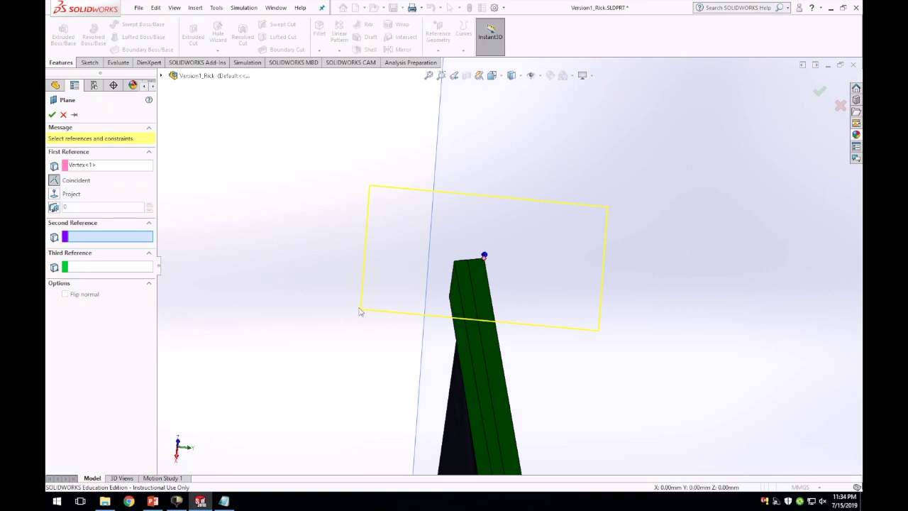
middle_click_drag(363, 358, 578, 362)
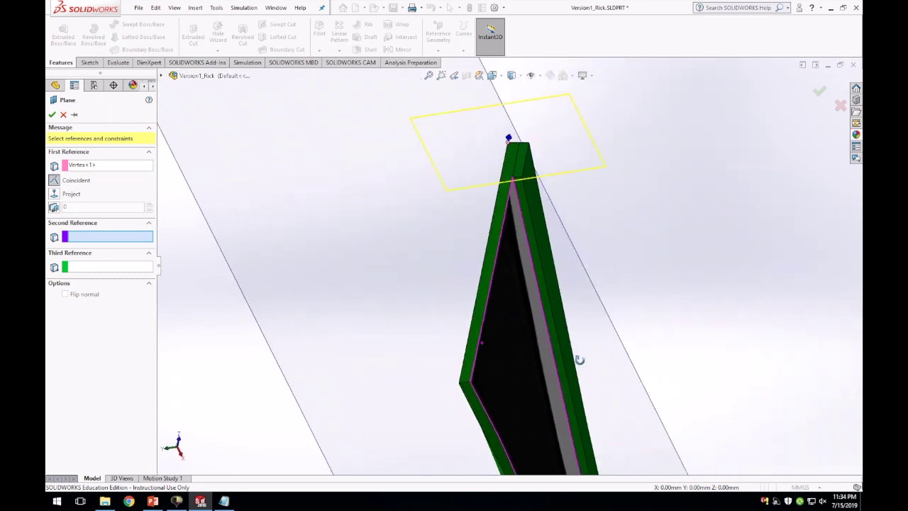
left_click(459, 384)
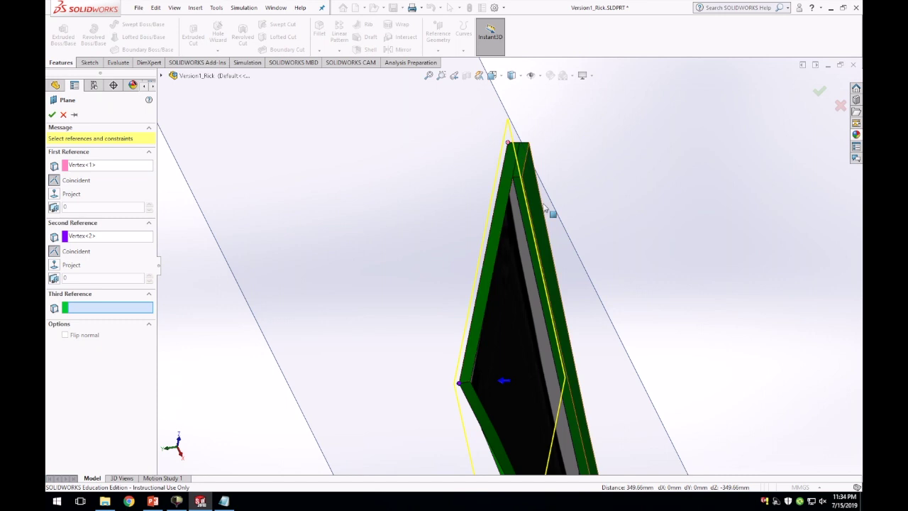
Step: Pick the far-end corner as the third vertex and accept Plane5
scroll(557, 211, "down", 1)
scroll(557, 210, "up", 5)
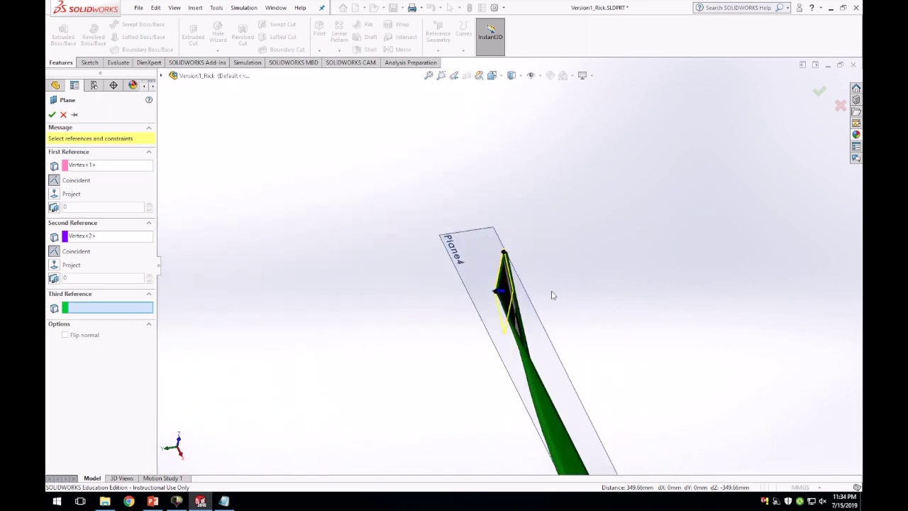
middle_click_drag(539, 286, 686, 382)
scroll(547, 300, "down", 8)
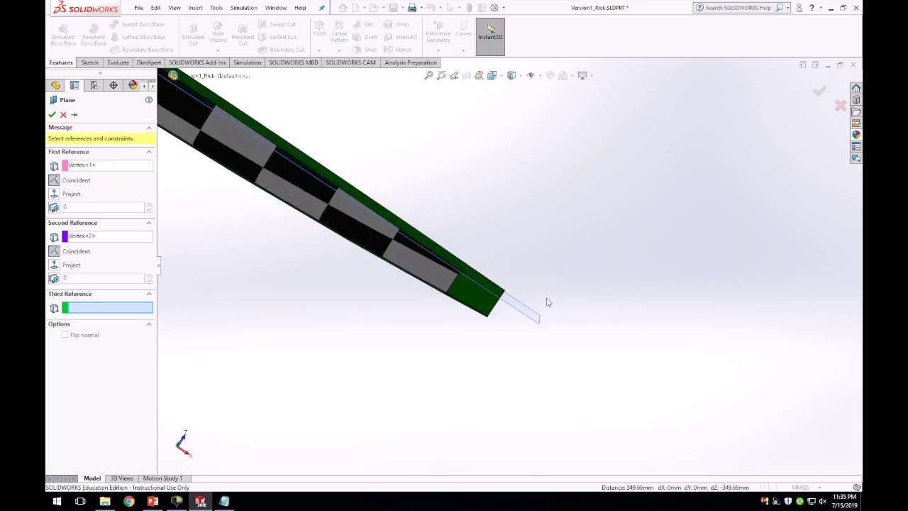
scroll(505, 291, "down", 6)
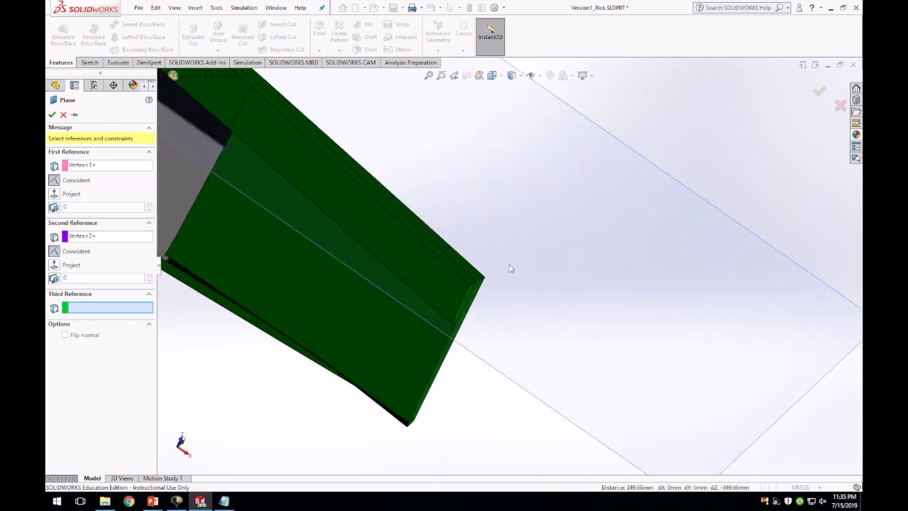
middle_click_drag(490, 287, 473, 291)
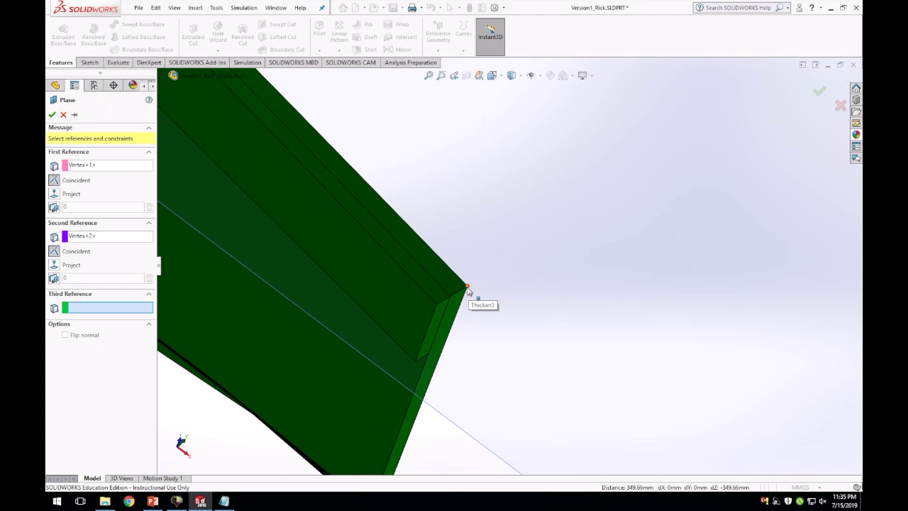
left_click(467, 288)
scroll(501, 284, "up", 8)
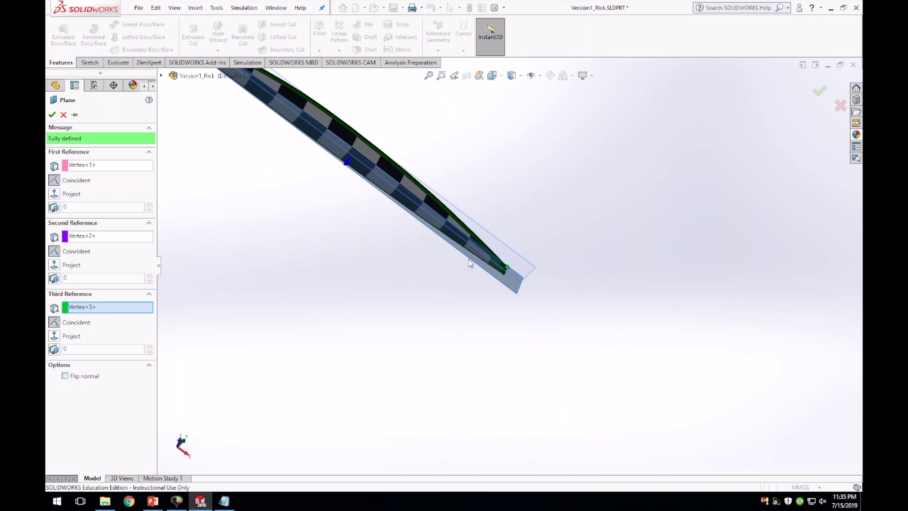
scroll(468, 263, "up", 3)
scroll(429, 215, "down", 8)
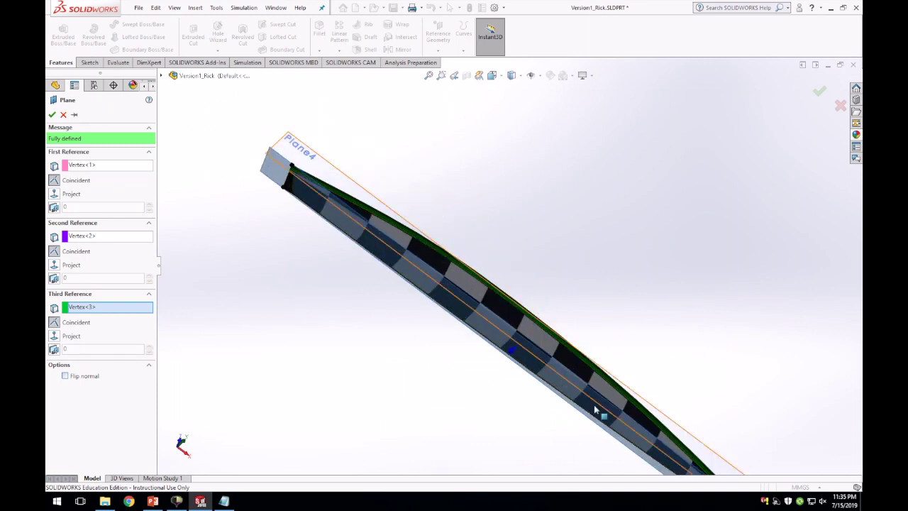
left_click(52, 115)
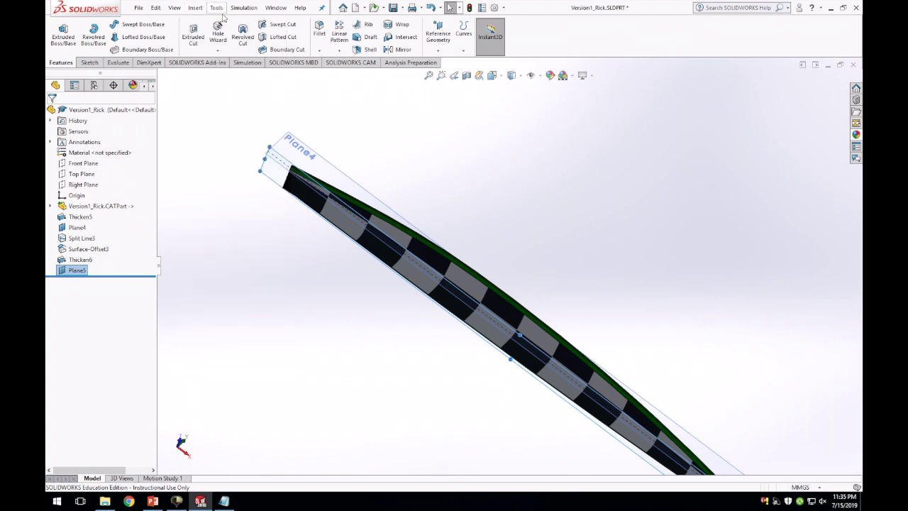
Step: Start an extruded cut with a new Sketch3 on Plane5
left_click(196, 8)
mouse_move(202, 35)
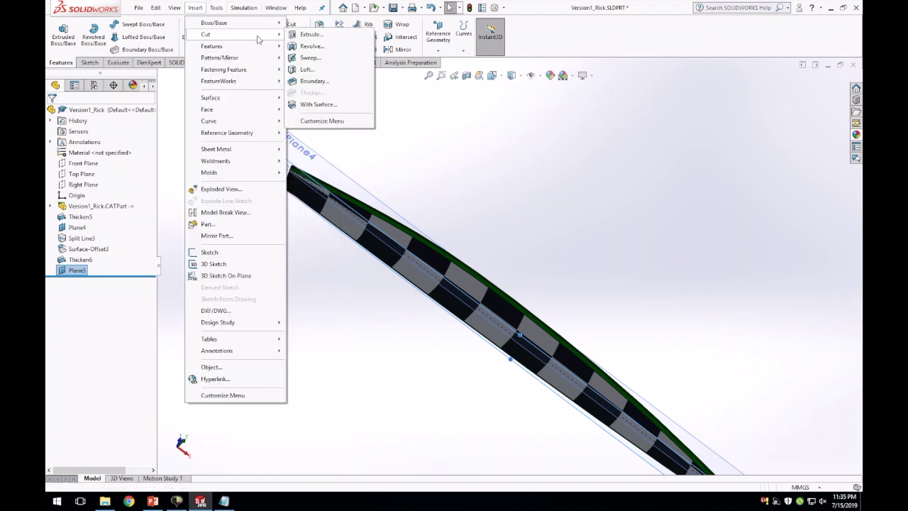
left_click(209, 252)
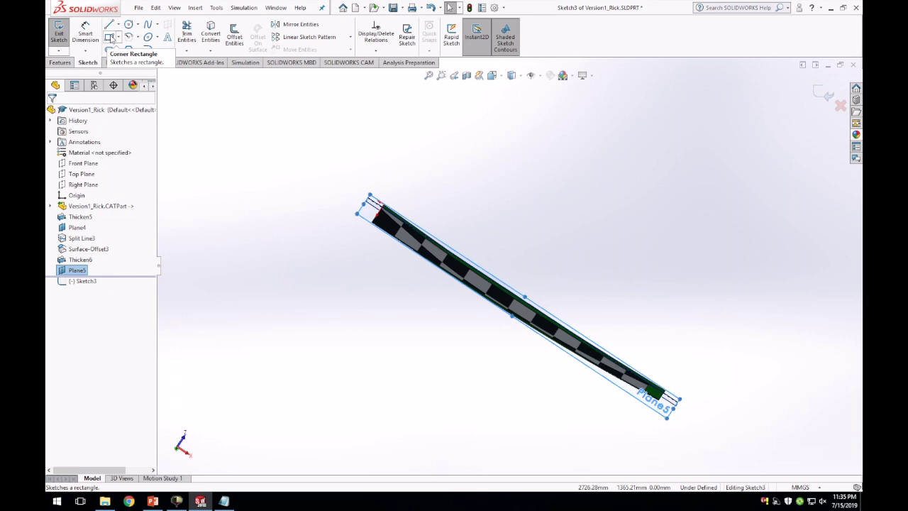
Step: Draw a corner rectangle on Plane5 that encloses the whole hull length
left_click(111, 39)
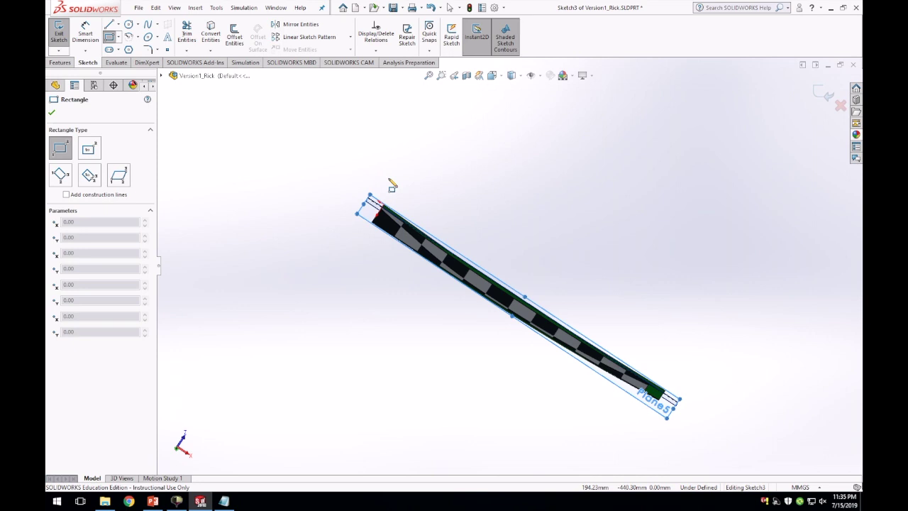
left_click(378, 202)
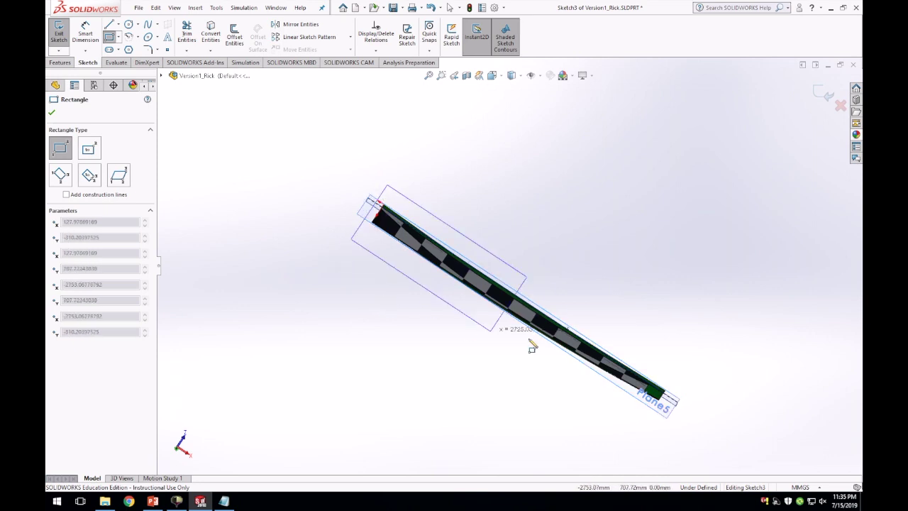
left_click(681, 455)
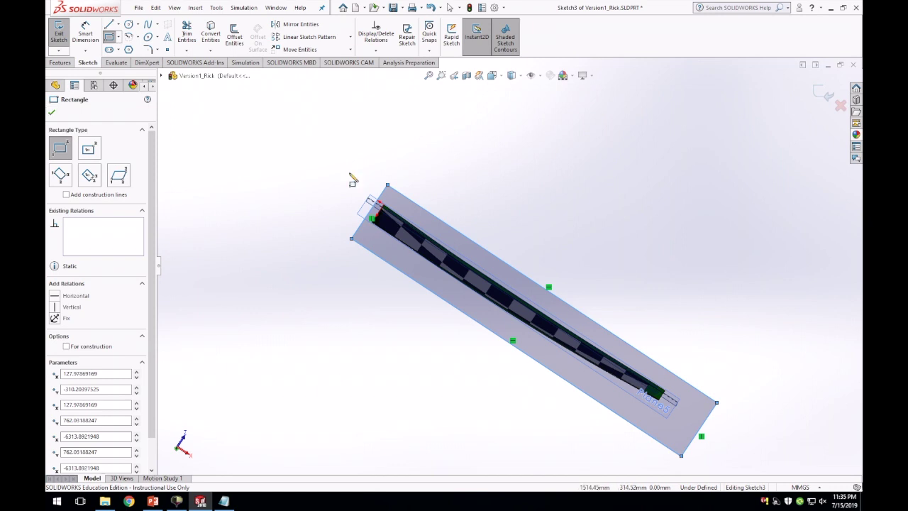
middle_click_drag(564, 218, 535, 282)
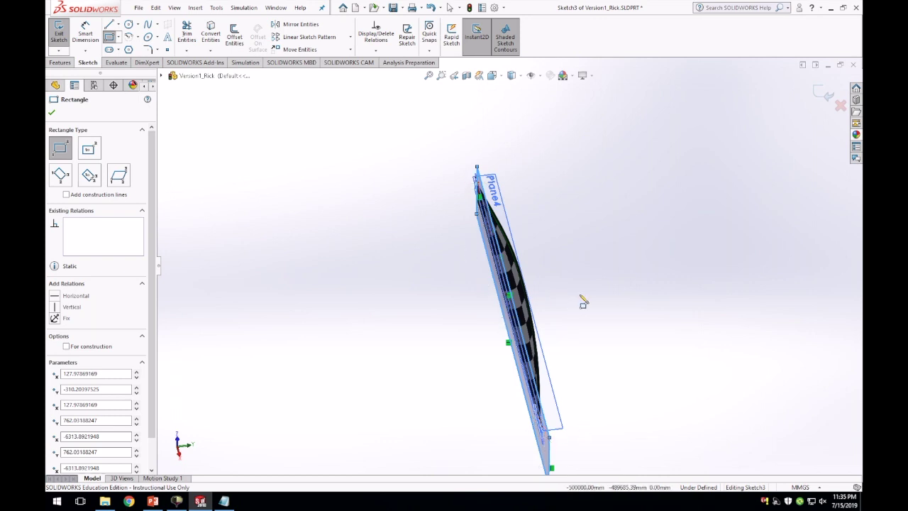
mouse_move(583, 303)
middle_mouse_down()
mouse_move(560, 305)
mouse_move(635, 260)
mouse_move(617, 269)
middle_mouse_up()
left_click(51, 114)
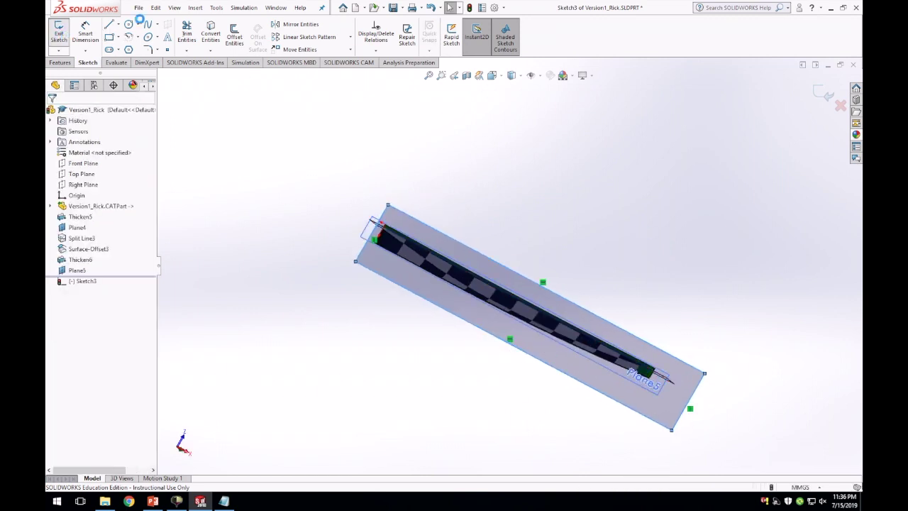
Step: Extrude Sketch3 as a flipped 1491 mm blind cut, creating Cut-Extrude2
key("ctrl+e")
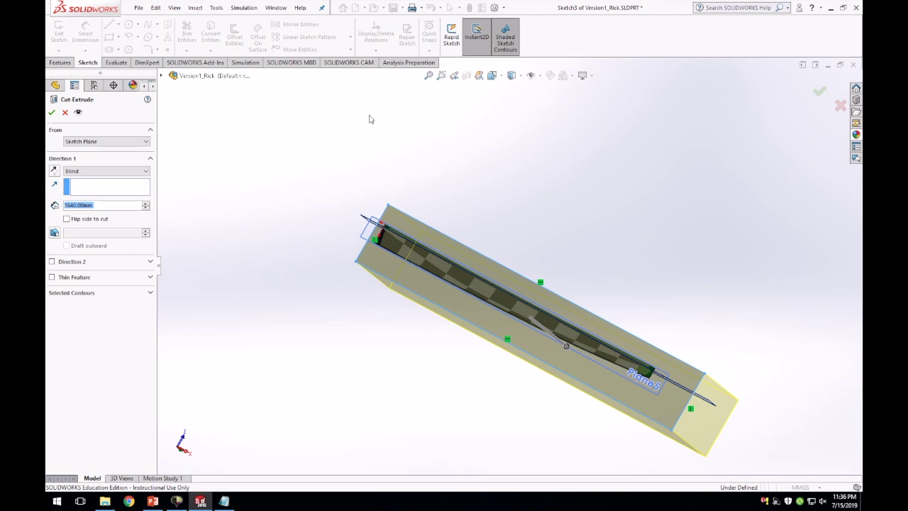
middle_click_drag(641, 235, 646, 319)
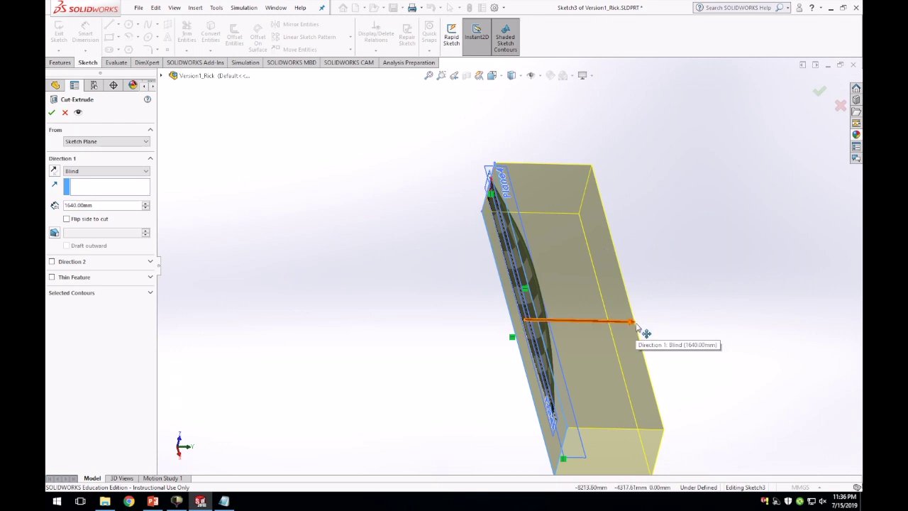
left_click_drag(643, 329, 418, 320)
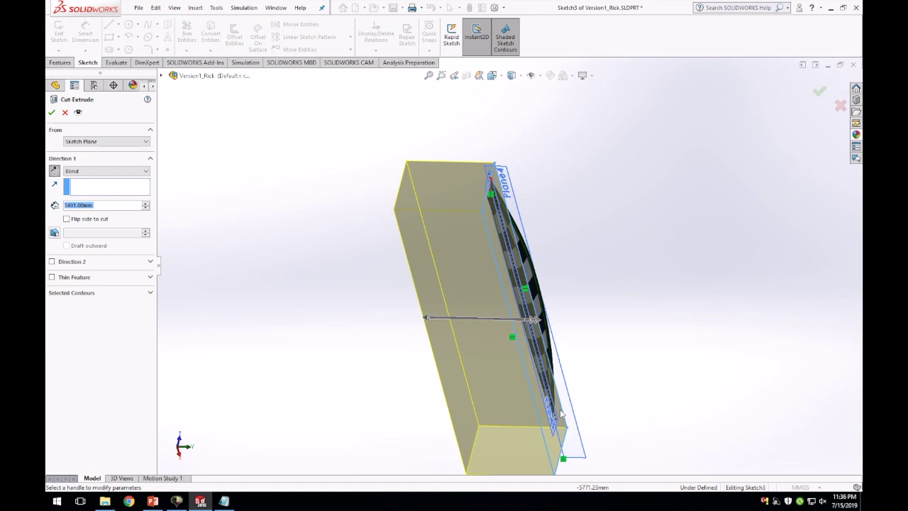
middle_click_drag(419, 320, 497, 212)
scroll(504, 180, "up", 3)
scroll(490, 170, "up", 5)
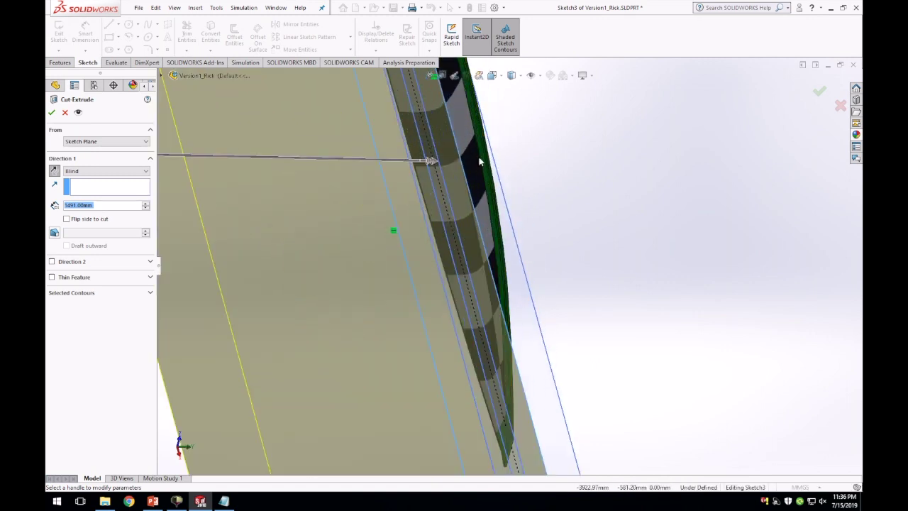
middle_click_drag(486, 173, 488, 202)
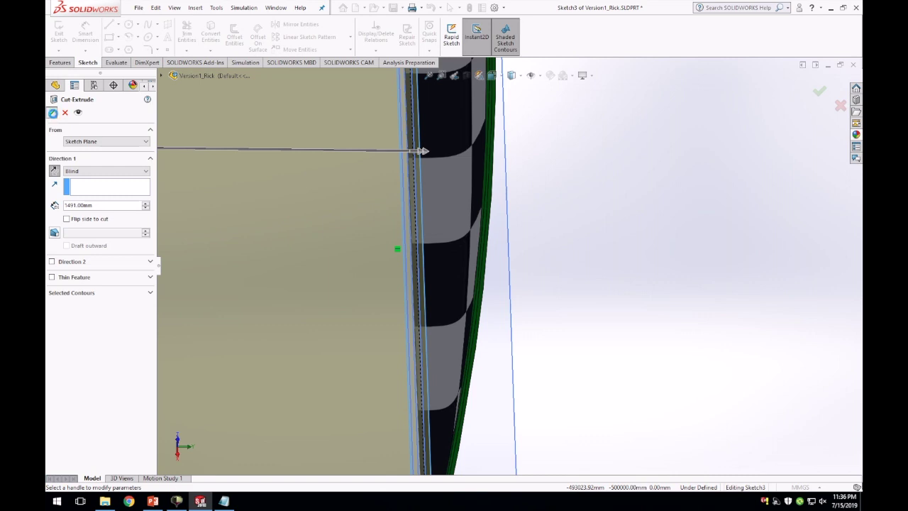
key("Return")
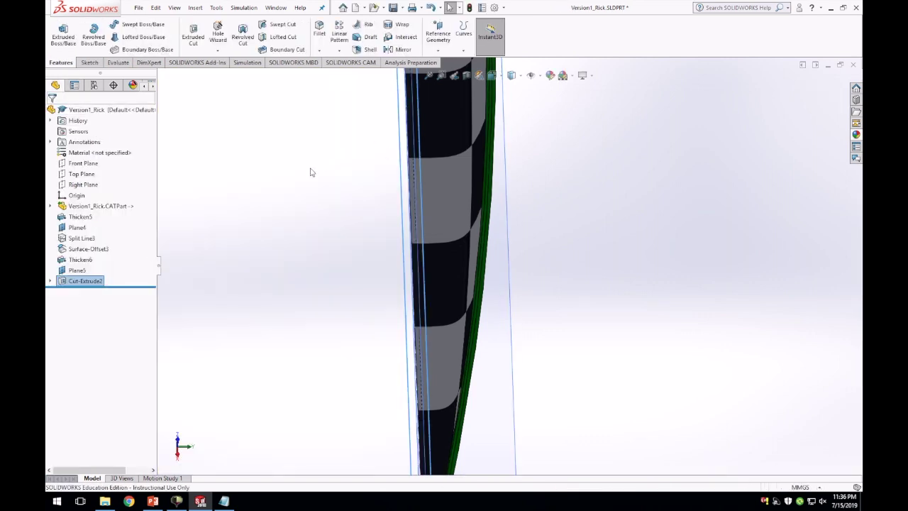
scroll(542, 176, "down", 4)
scroll(520, 165, "up", 2)
scroll(497, 225, "down", 5)
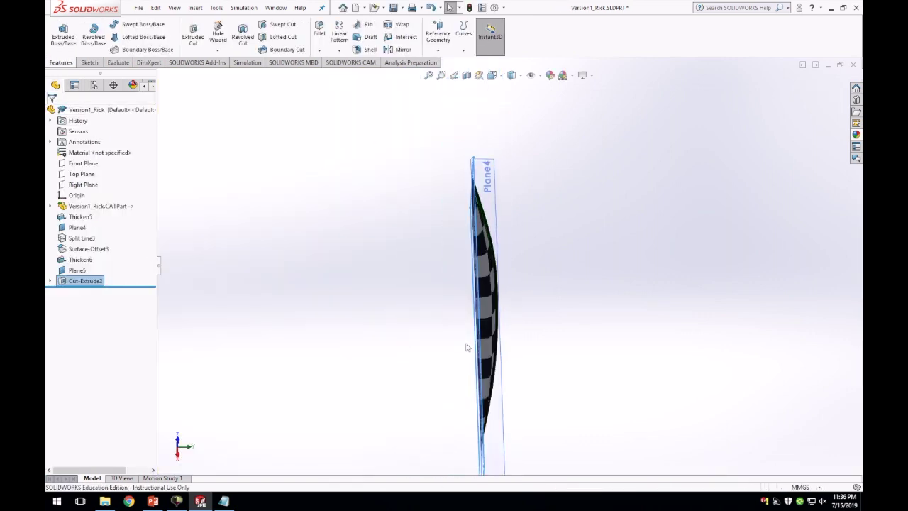
scroll(503, 312, "down", 8)
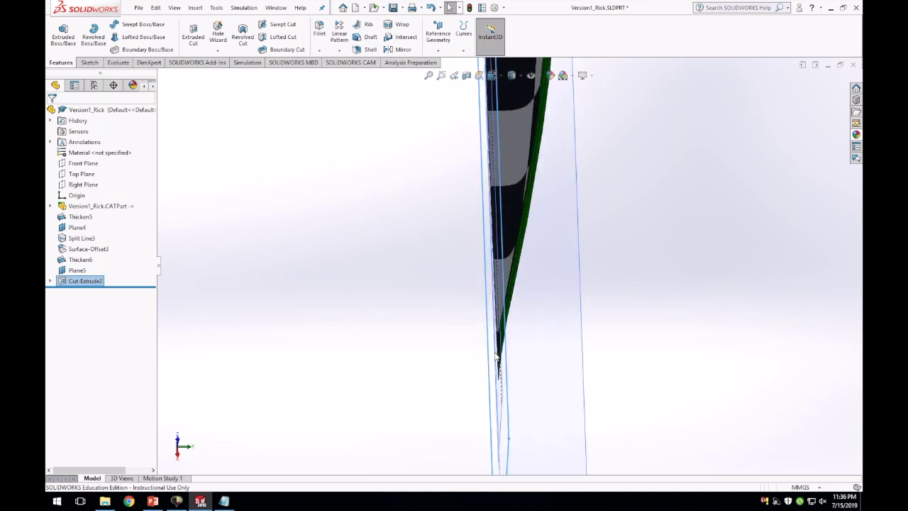
scroll(502, 363, "down", 2)
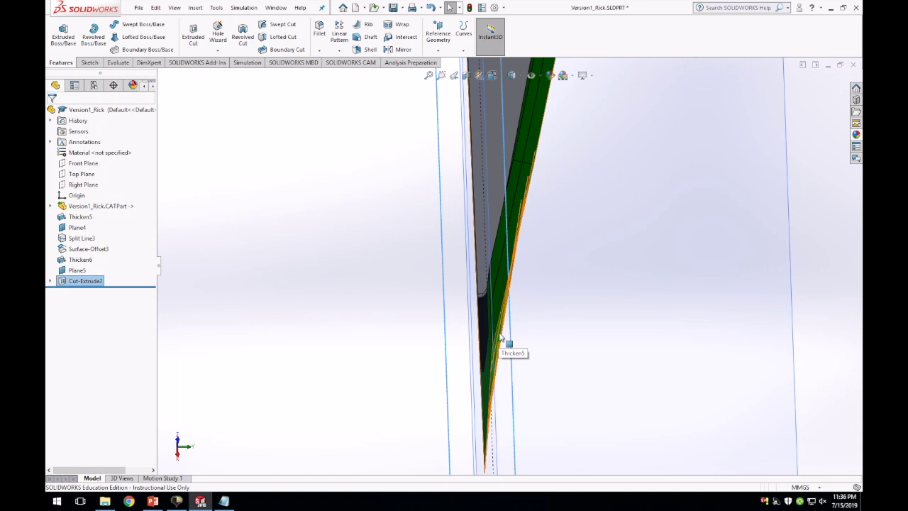
middle_click_drag(482, 325, 534, 208)
scroll(473, 227, "up", 2)
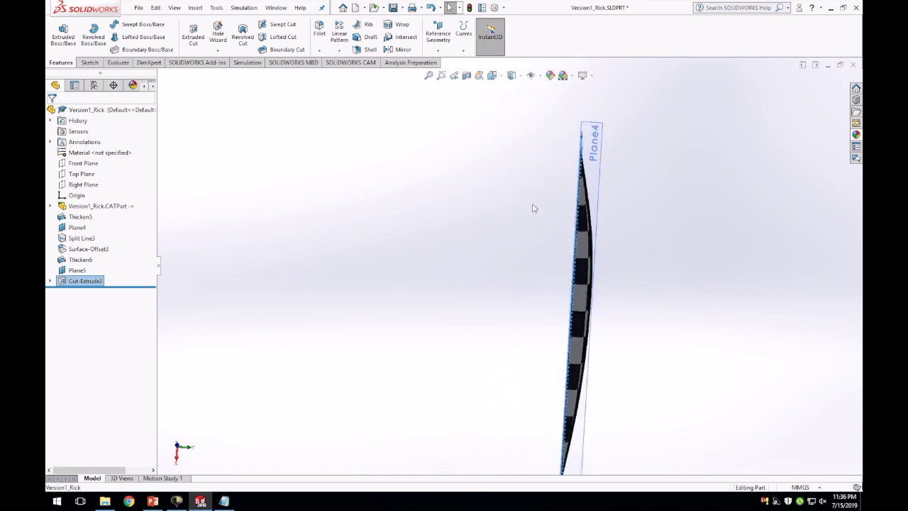
left_click(195, 8)
Step: Start a Mirror of the hull-half body, first picking Plane4 as the mirror plane
mouse_move(217, 57)
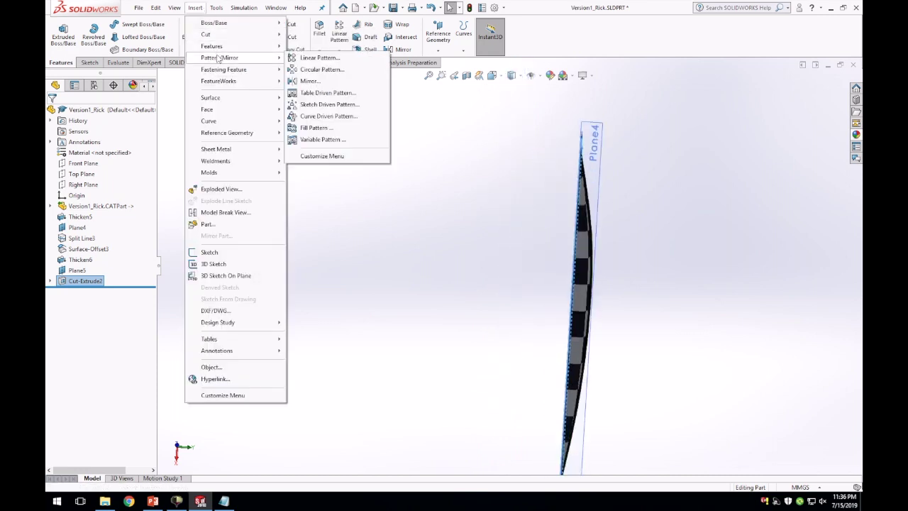
left_click(310, 81)
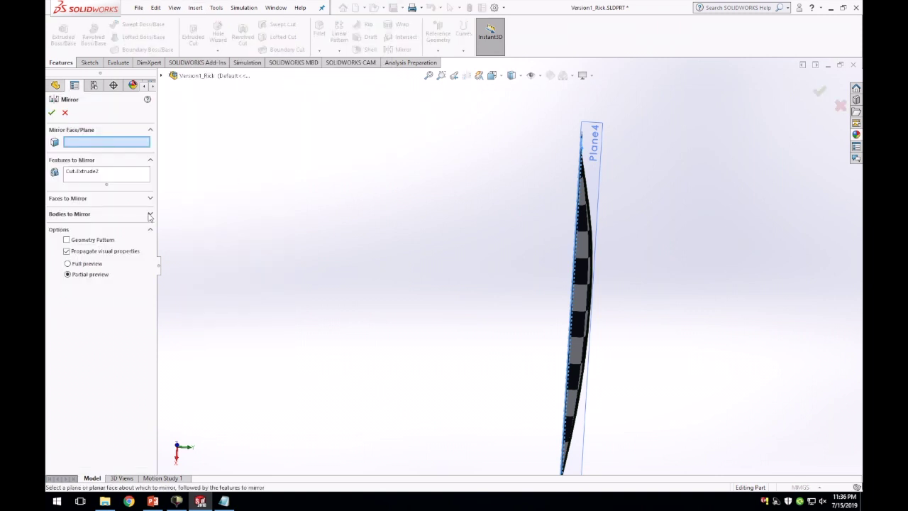
left_click(149, 215)
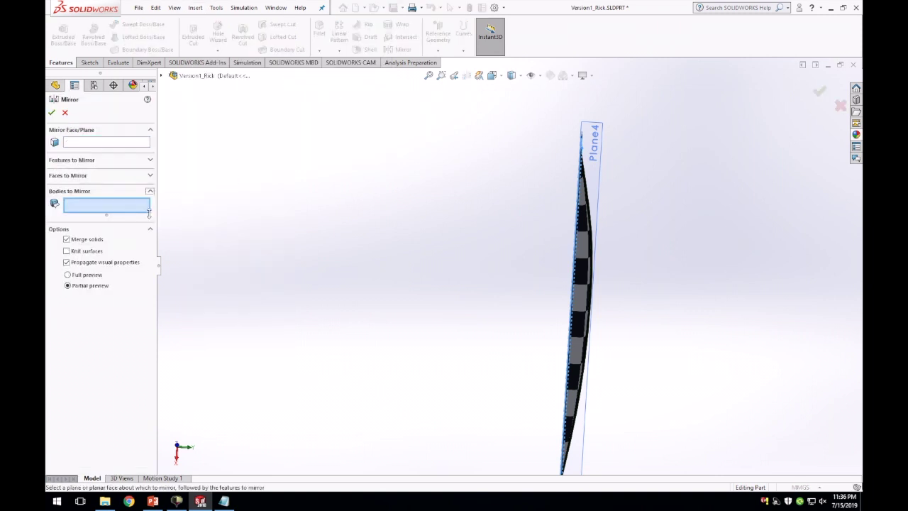
left_click(590, 202)
left_click(88, 142)
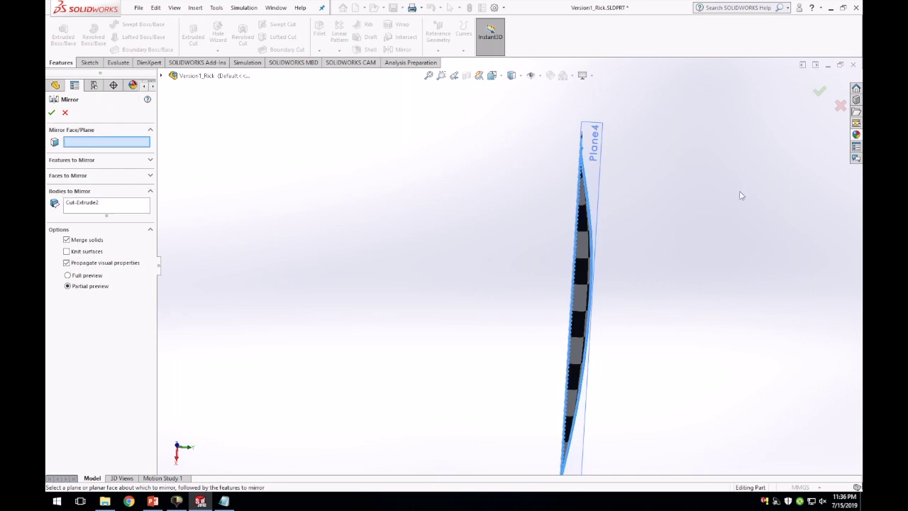
middle_click_drag(740, 195, 486, 312)
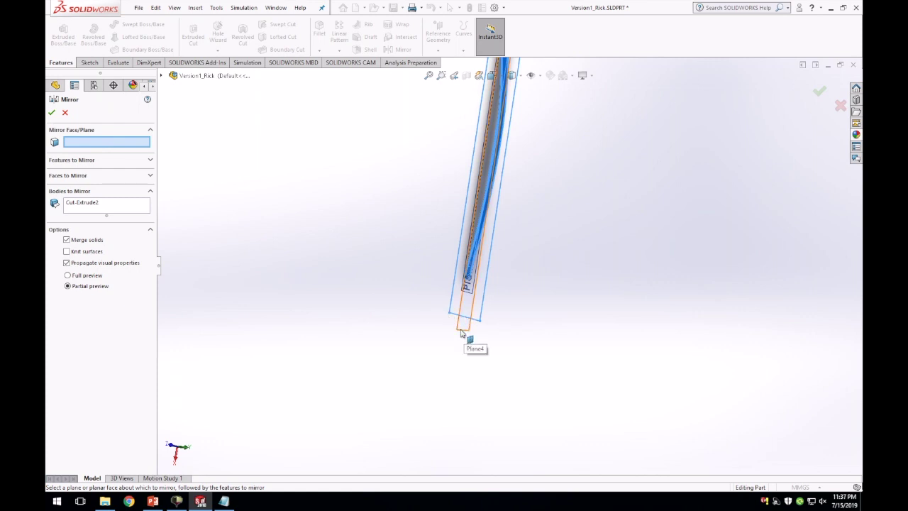
left_click(462, 332)
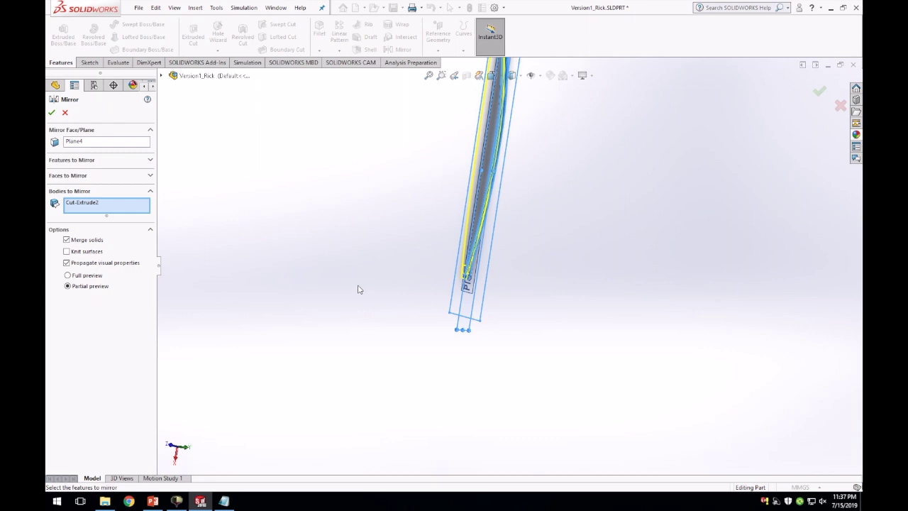
Step: Replace the mirror plane with Plane5 from the feature tree and accept Mirror2
middle_click_drag(392, 269, 456, 282)
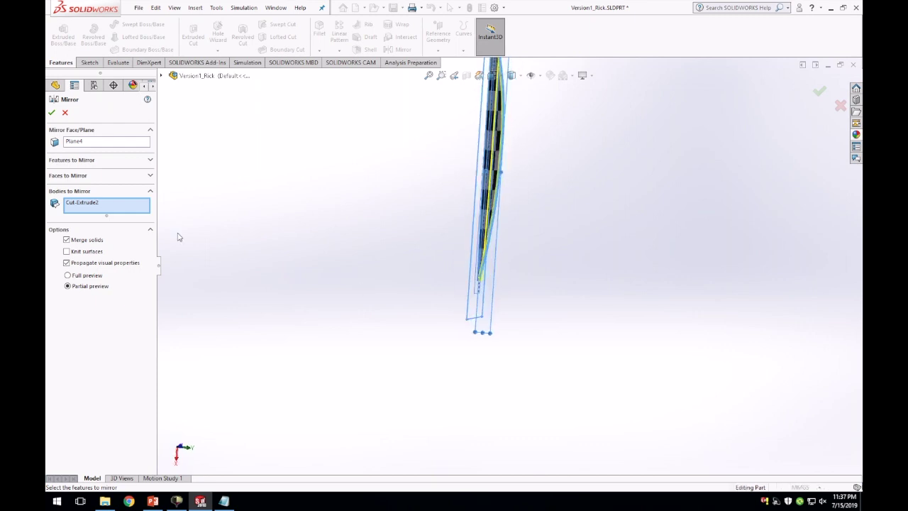
middle_click_drag(454, 239, 604, 296)
scroll(495, 262, "down", 4)
middle_click_drag(495, 262, 528, 288)
scroll(595, 244, "up", 2)
scroll(585, 250, "up", 2)
scroll(567, 264, "down", 2)
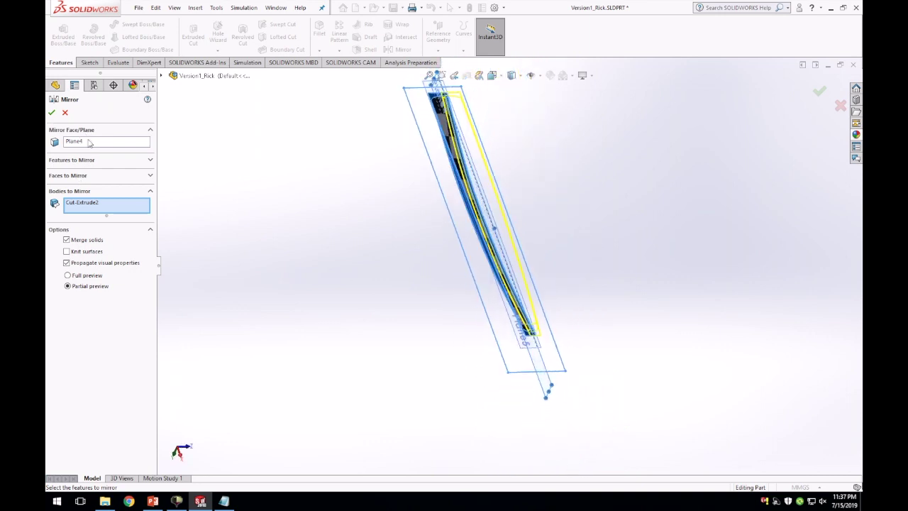
left_click(89, 143)
left_click(162, 76)
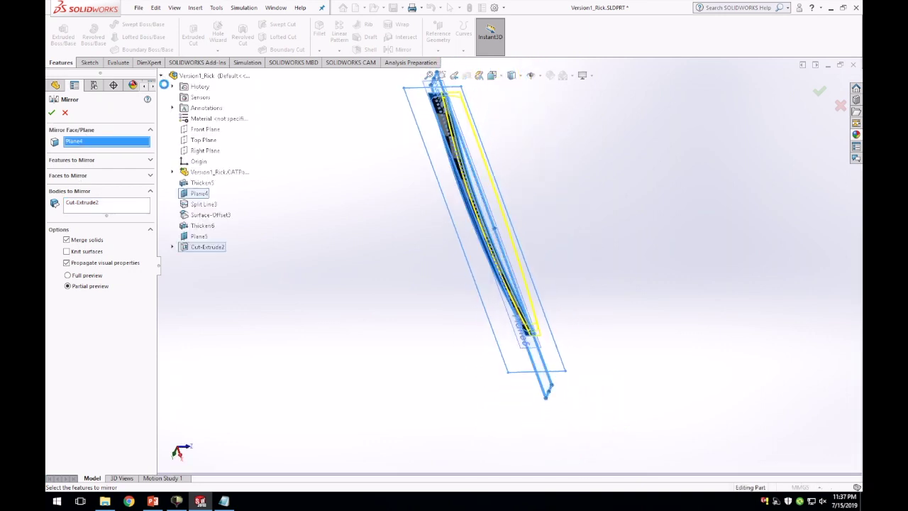
left_click(199, 237)
middle_click_drag(401, 351, 523, 234)
scroll(514, 237, "down", 4)
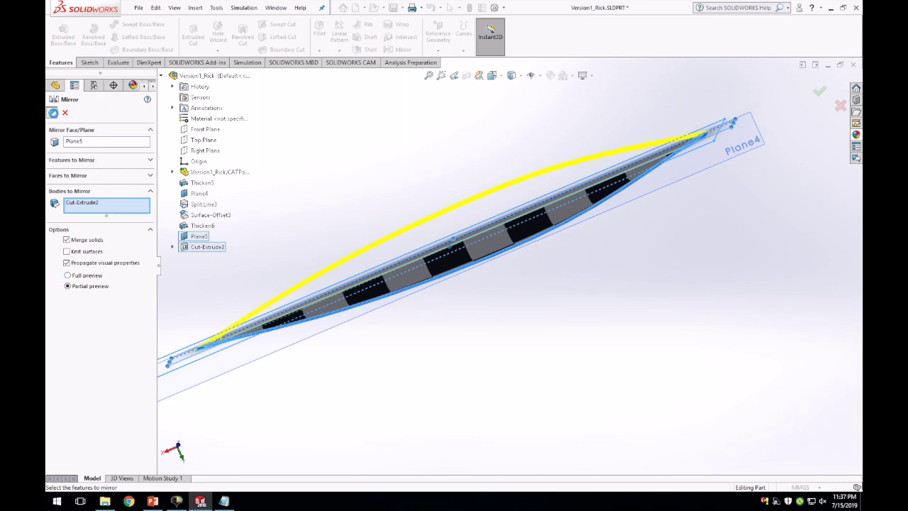
left_click(53, 112)
Step: Apply the checker 'texture' appearance to the whole canoe body via Edit Appearance
scroll(471, 229, "down", 4)
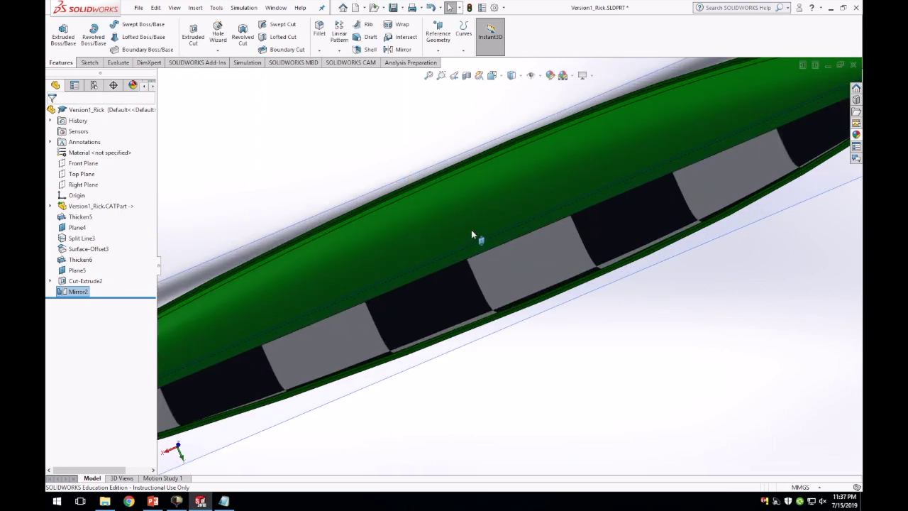
scroll(496, 234, "up", 6)
scroll(567, 298, "down", 5)
scroll(572, 326, "up", 4)
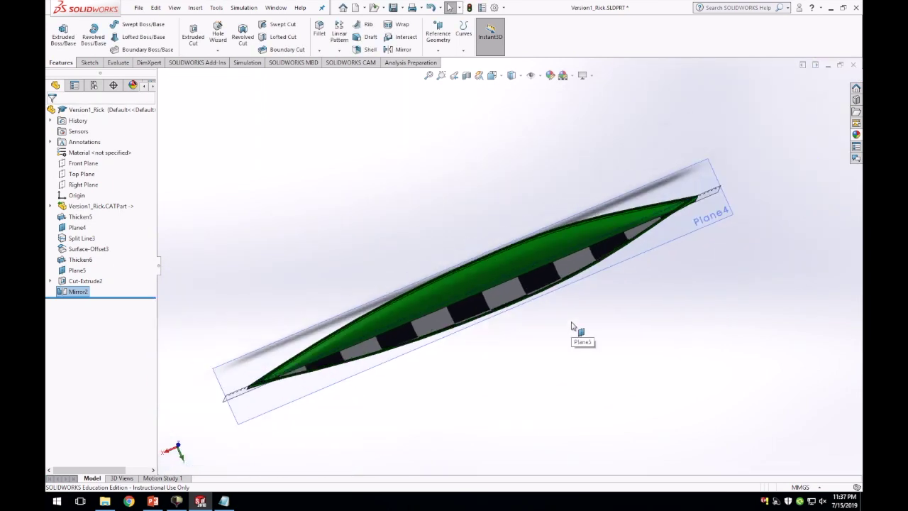
left_click(481, 276)
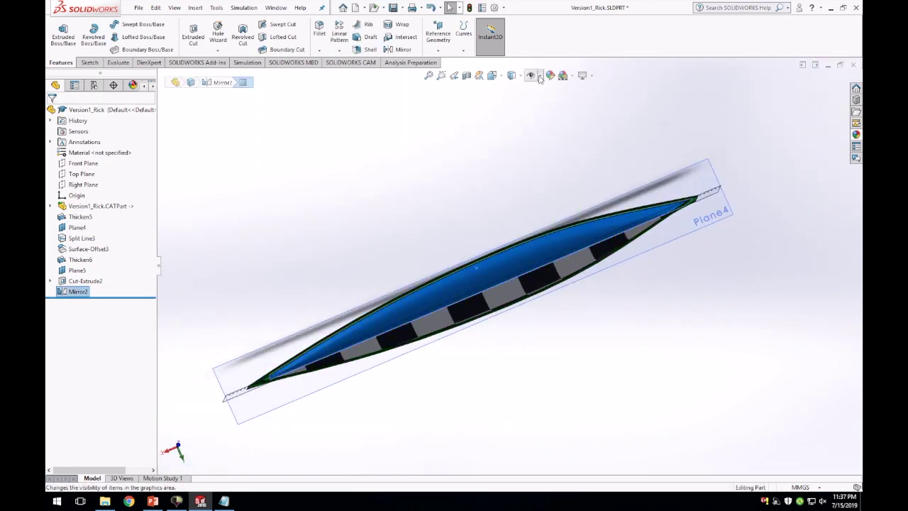
key("Escape")
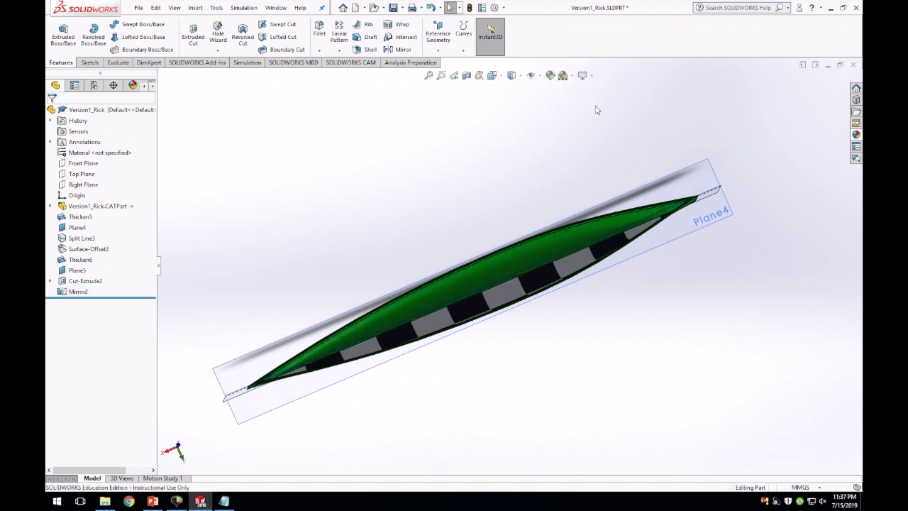
left_click(572, 82)
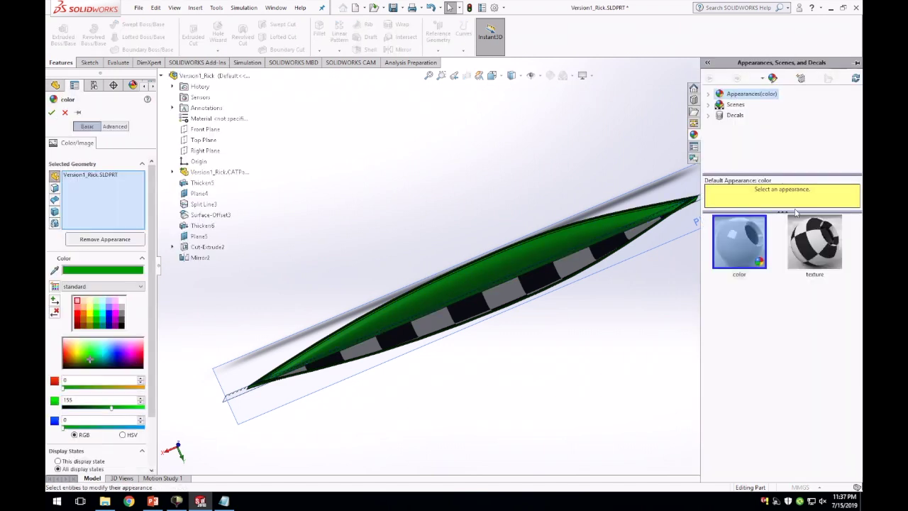
left_click(815, 241)
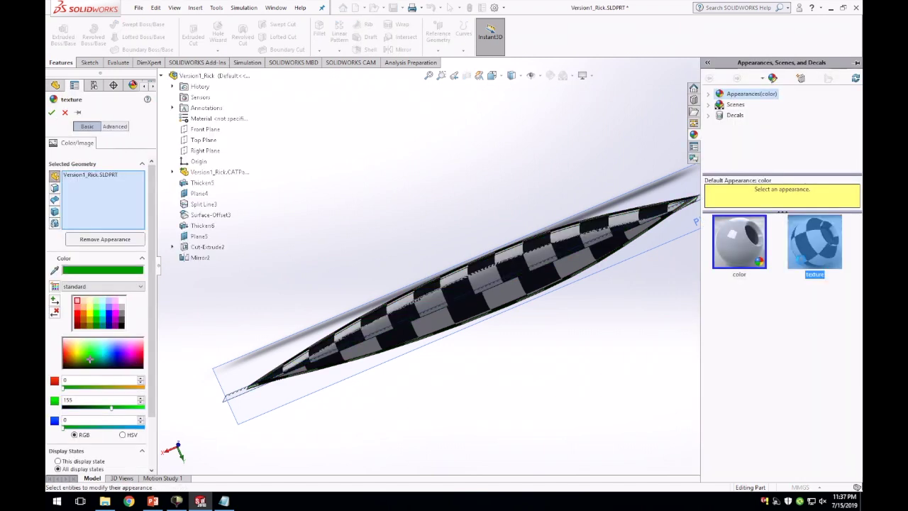
left_click(52, 113)
scroll(525, 361, "down", 4)
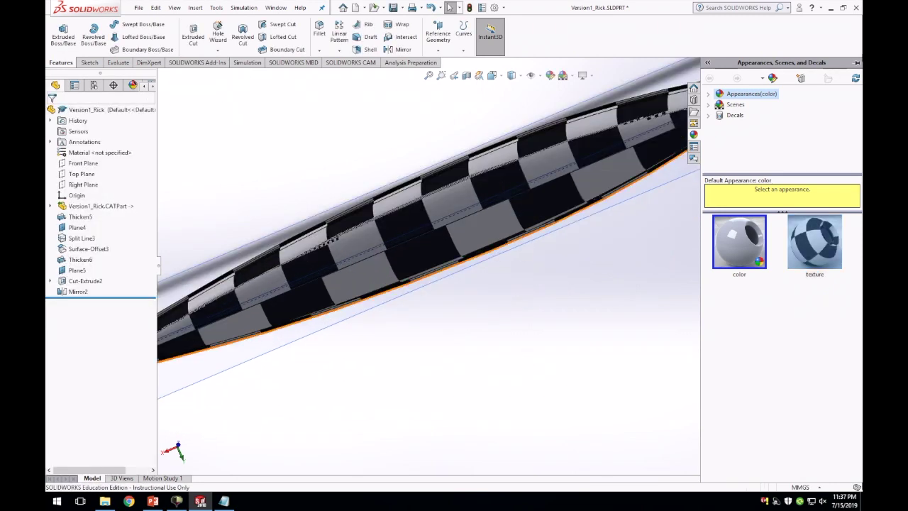
scroll(526, 263, "down", 3)
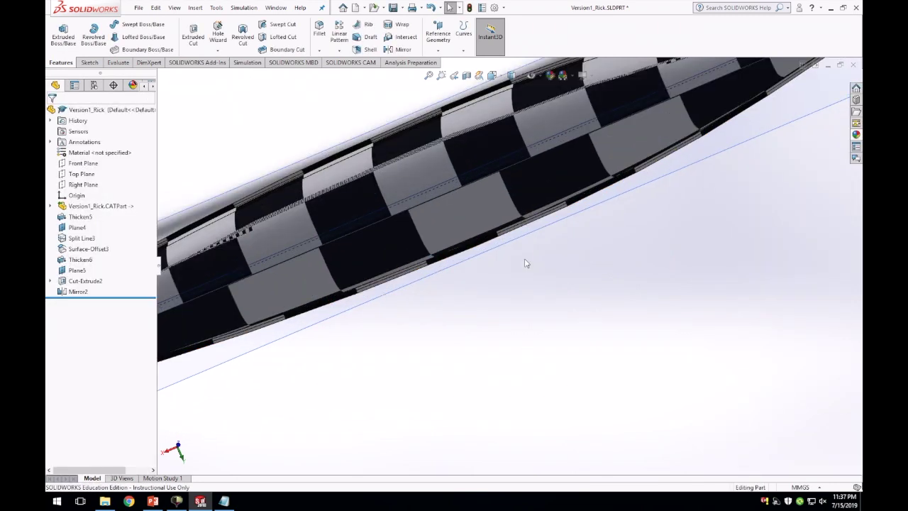
scroll(526, 263, "up", 5)
middle_click_drag(508, 294, 506, 260)
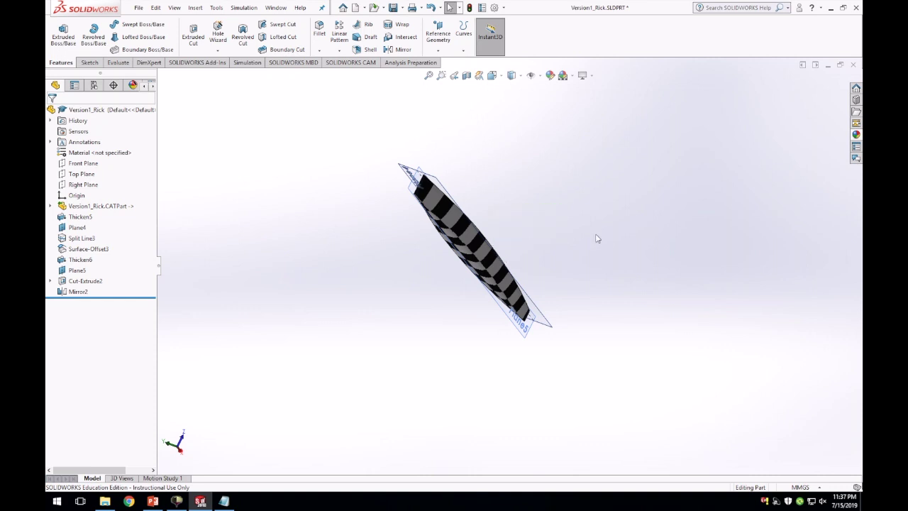
middle_click_drag(596, 238, 449, 248)
scroll(452, 242, "down", 5)
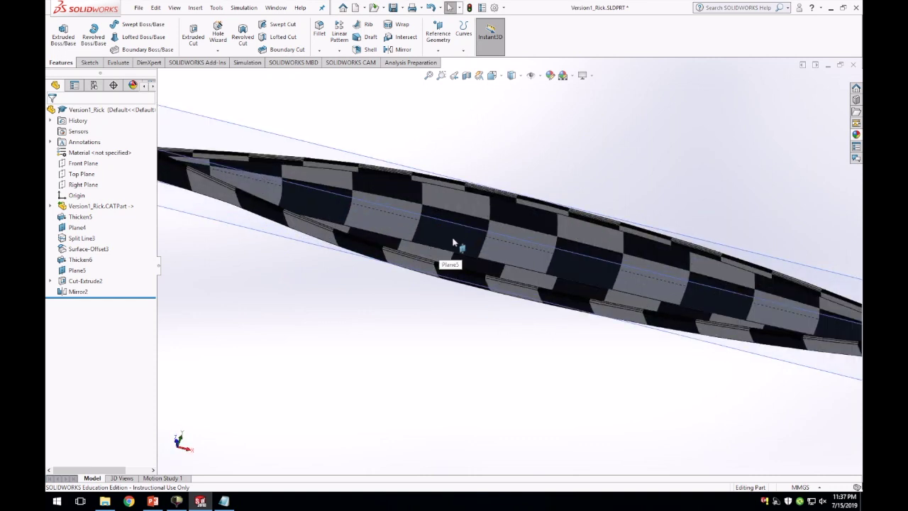
scroll(458, 244, "up", 5)
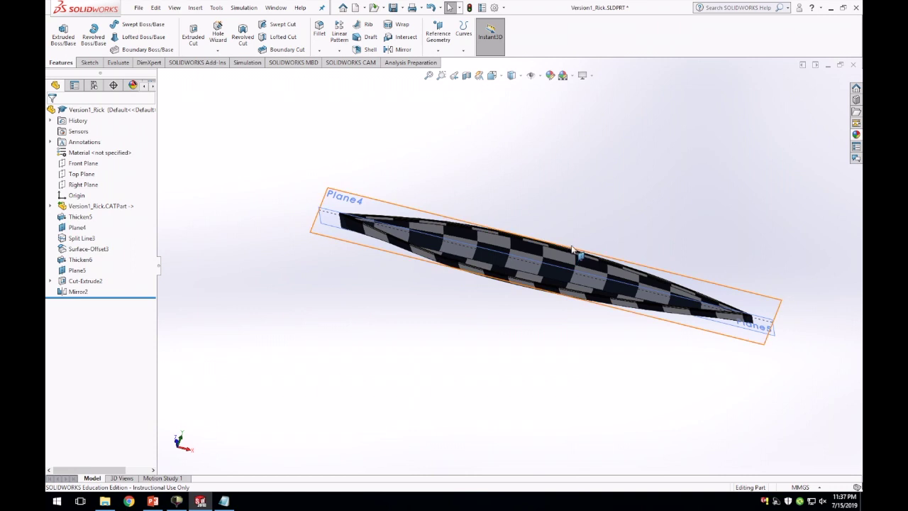
scroll(568, 248, "up", 2)
scroll(568, 250, "down", 2)
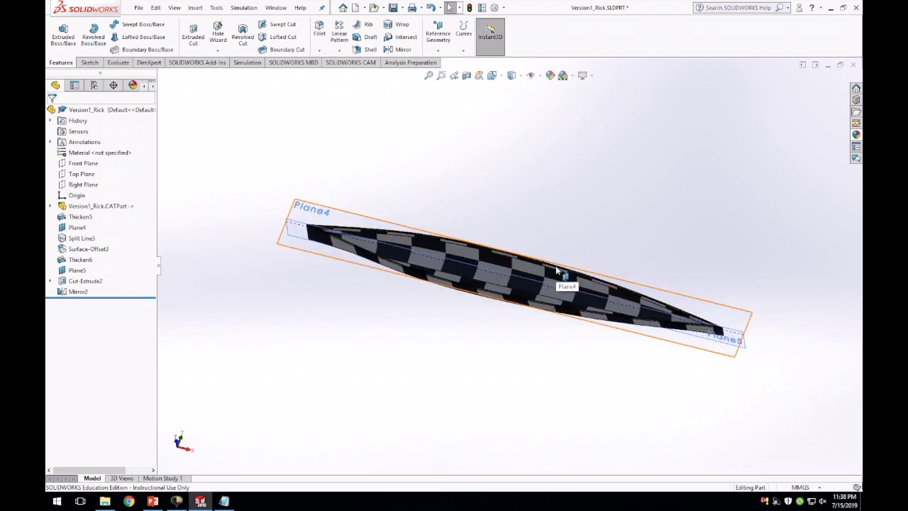
scroll(557, 269, "up", 2)
scroll(556, 270, "down", 4)
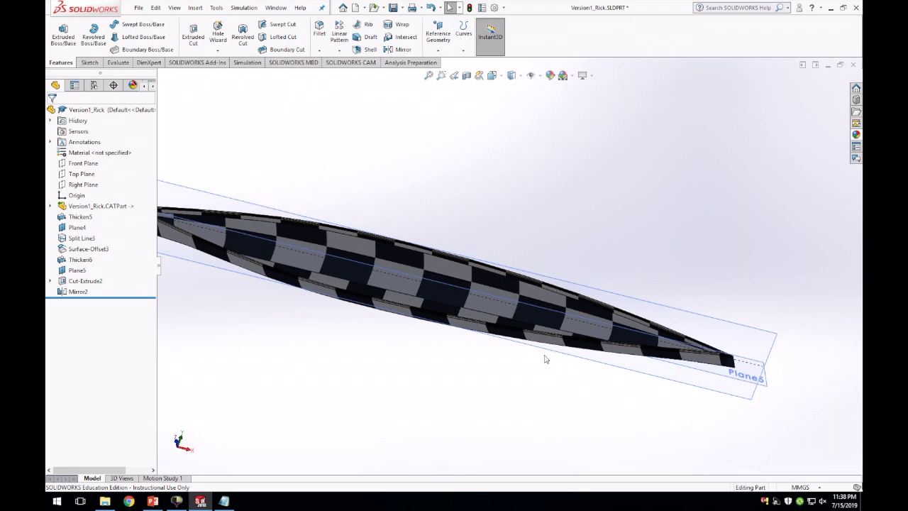
middle_click_drag(546, 358, 245, 377)
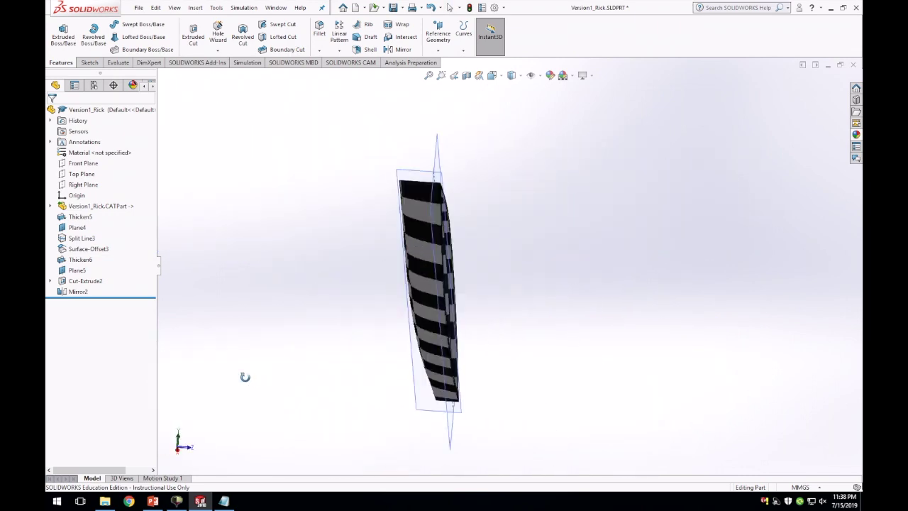